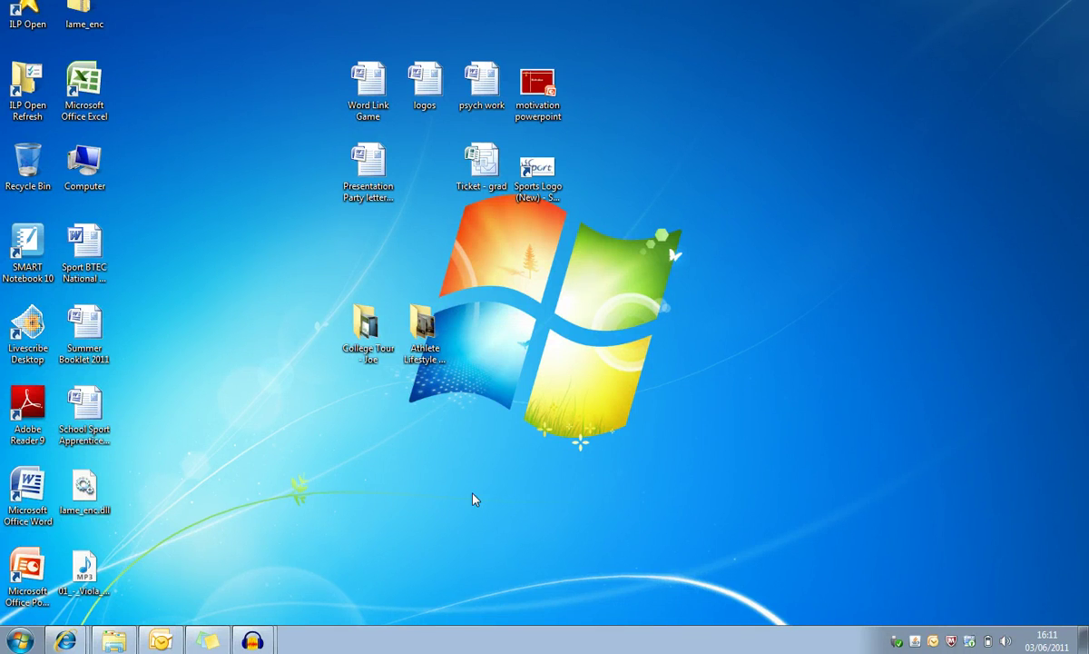
- Bring Jamendo PRO's Find Music page forward and scroll down the royalty-free catalogue
mouse_move(68, 643)
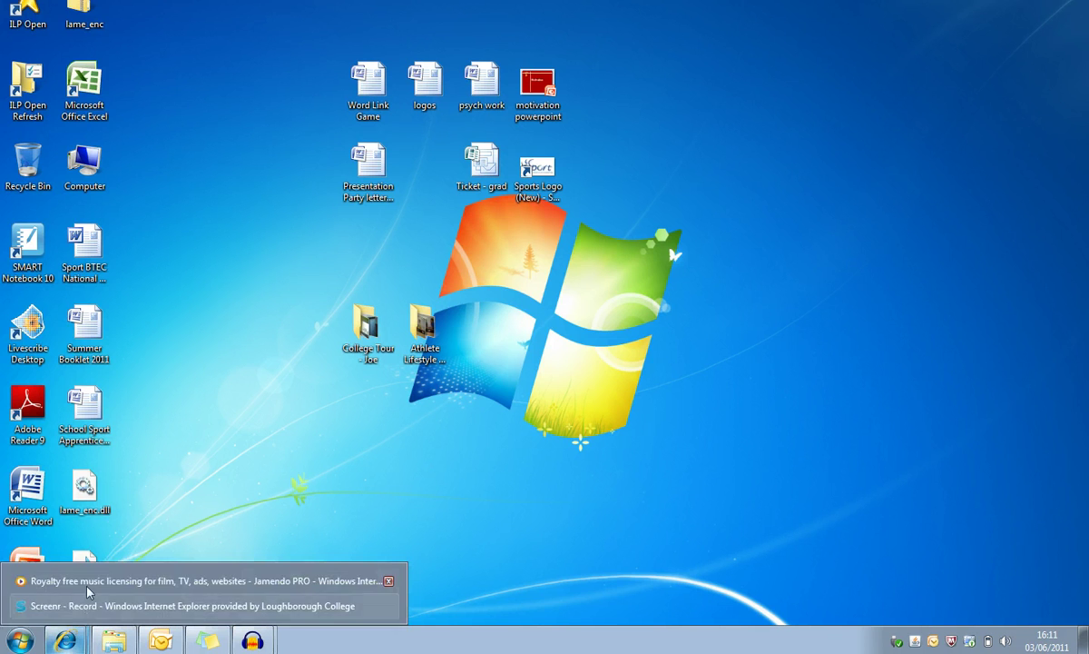
click(91, 544)
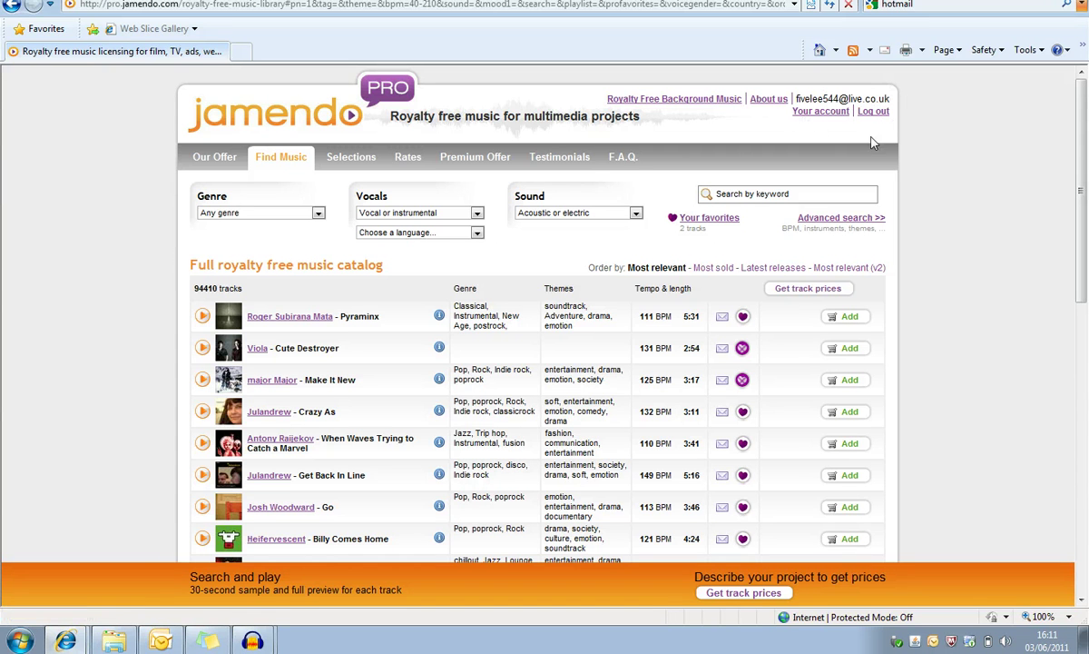
scroll(427, 322, down, 2)
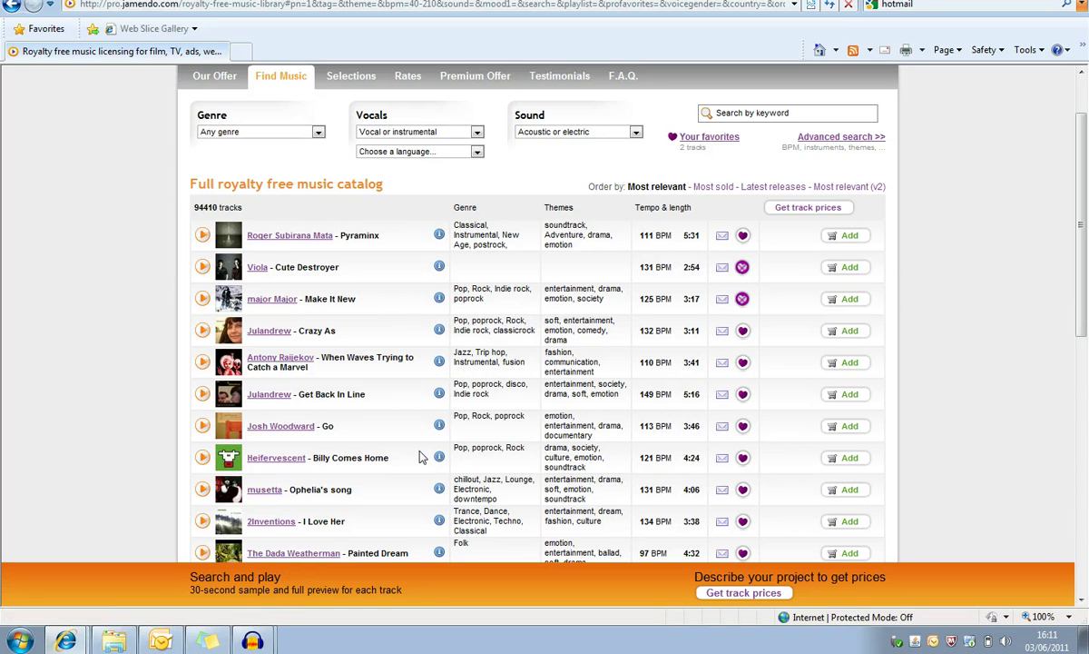
- Open the details of the track Go and save its lo-fi MP3 download
click(439, 428)
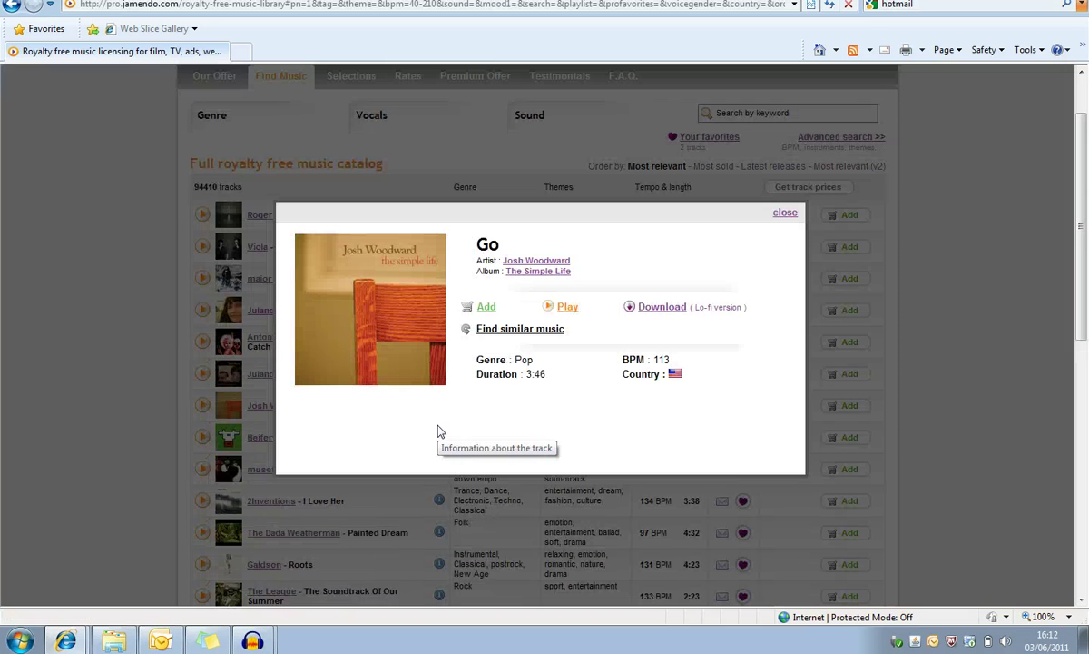
click(652, 313)
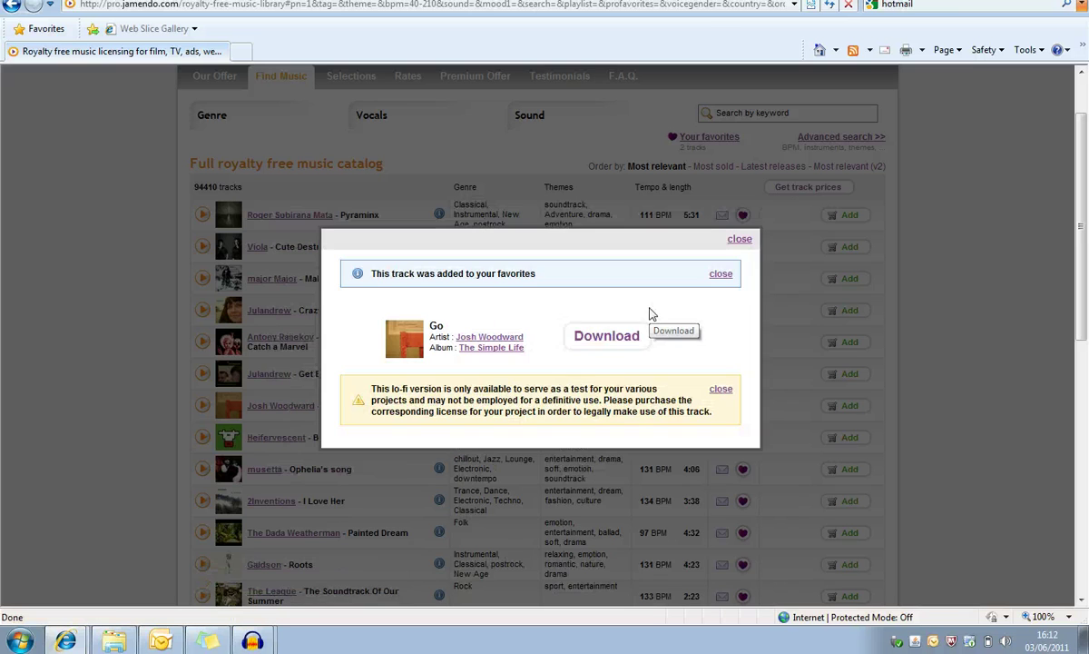
click(607, 335)
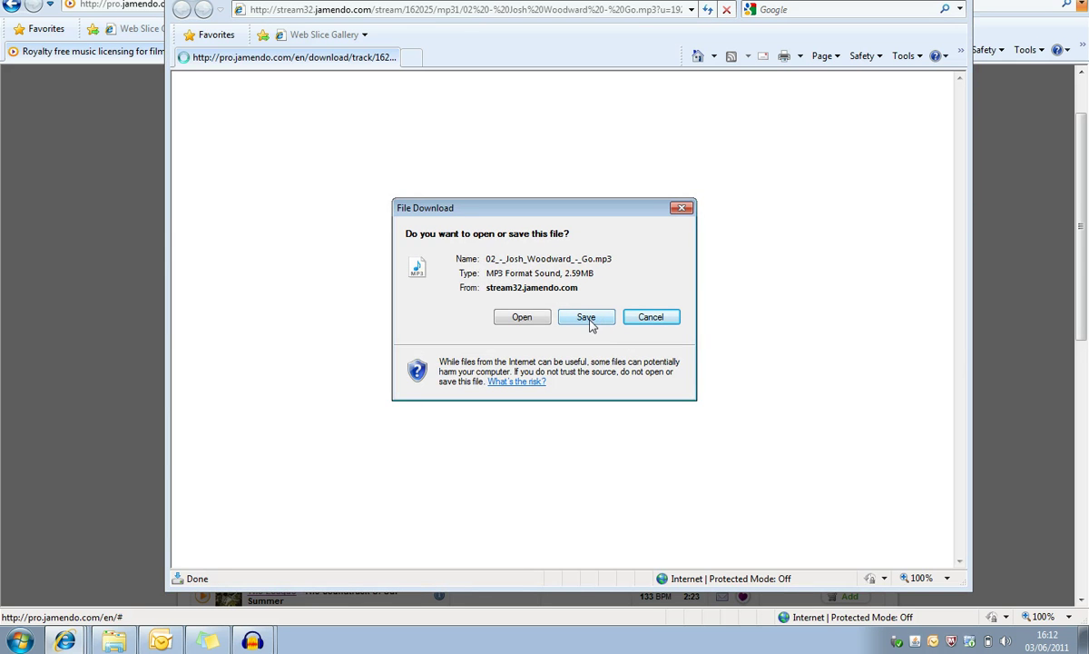
click(589, 319)
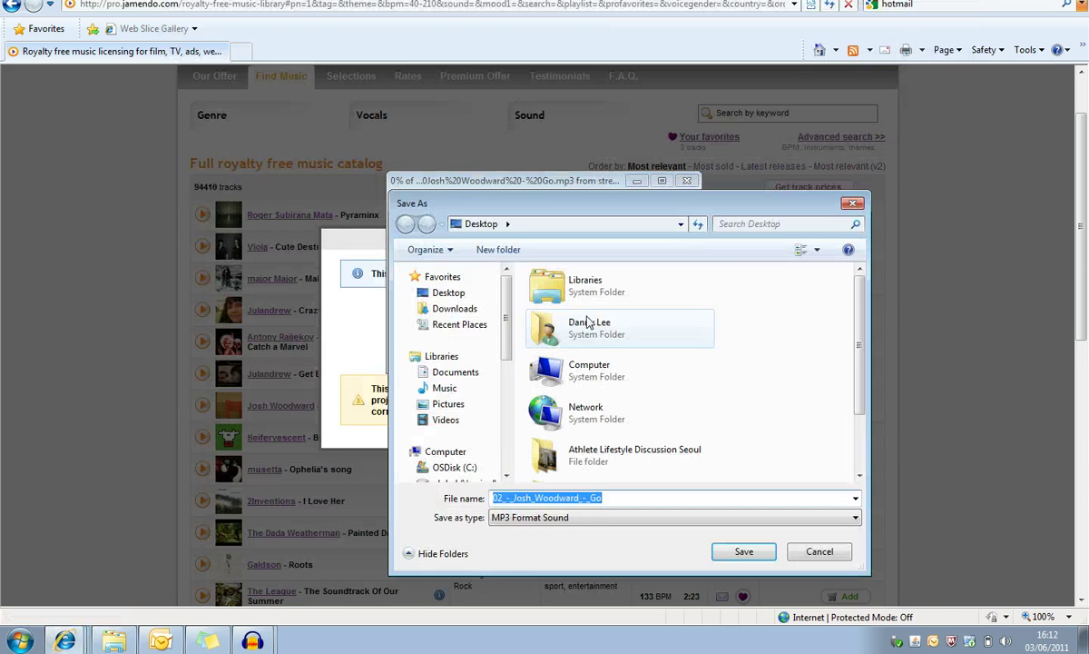
- Save the MP3 into Documents > Loughborough > Amazing Teacher Project > Podcasts > Music (Royalty free to use)
click(460, 374)
click(584, 405)
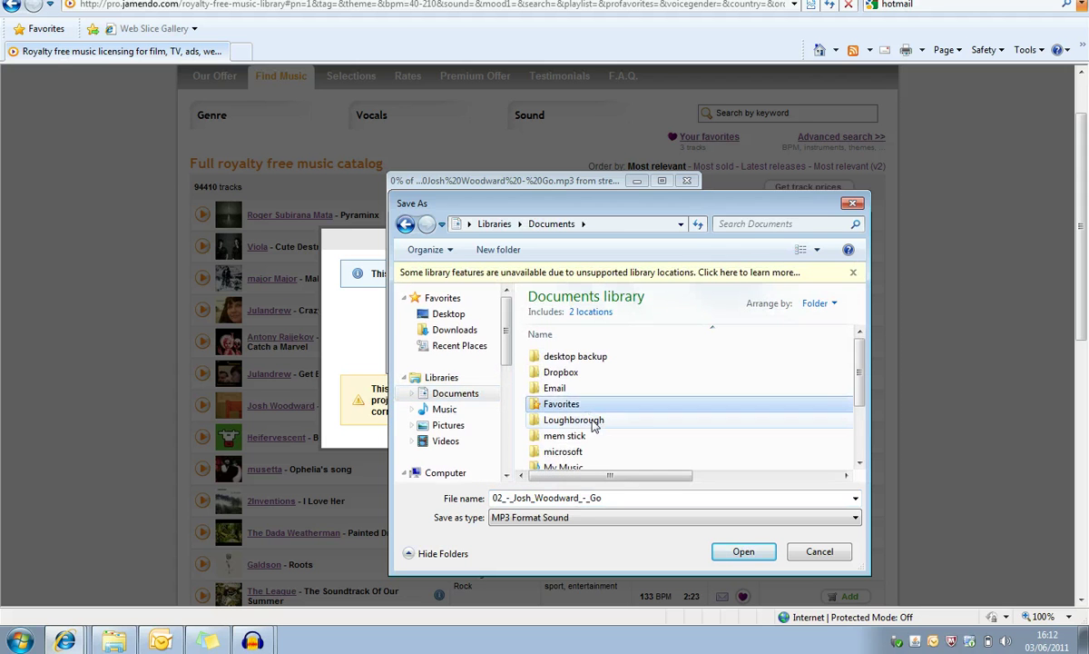
double_click(581, 420)
double_click(595, 347)
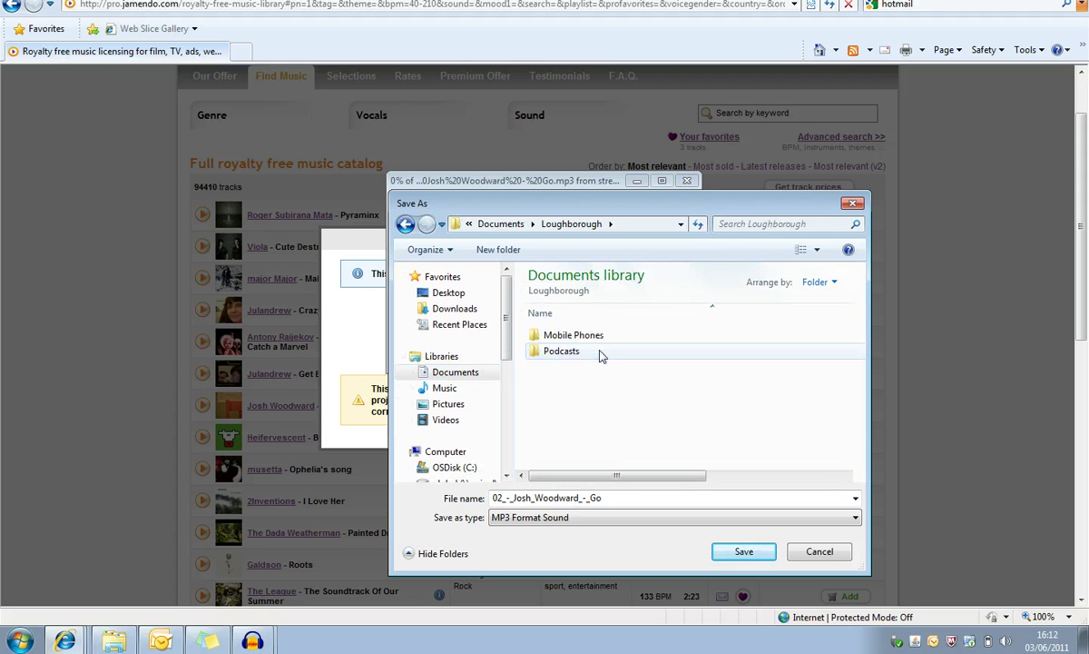
double_click(572, 352)
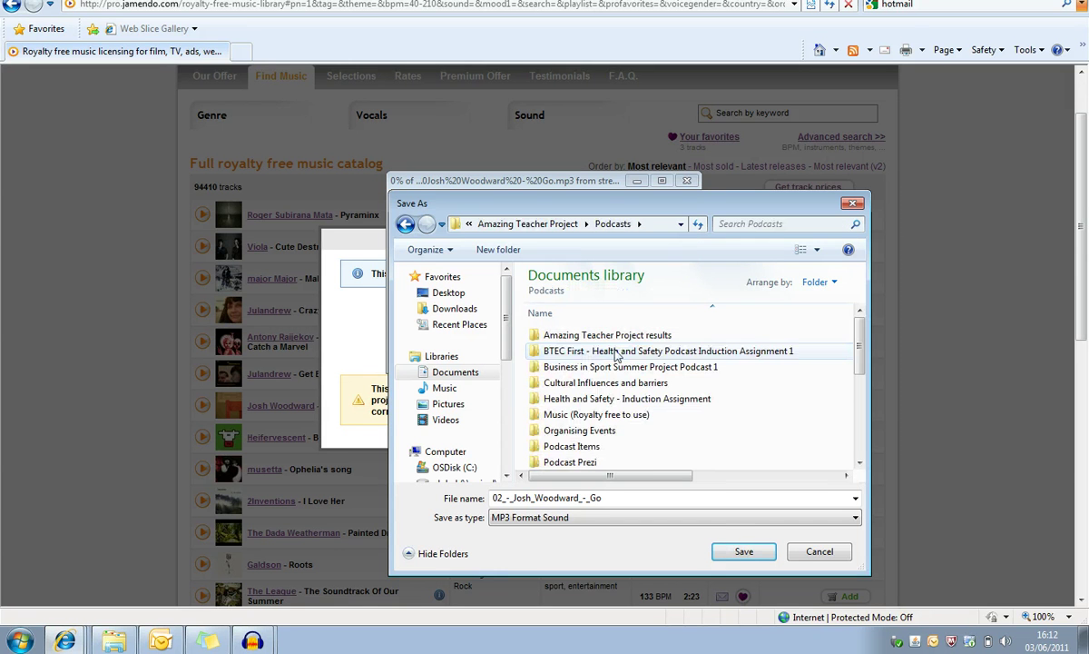
scroll(617, 381, down, 1)
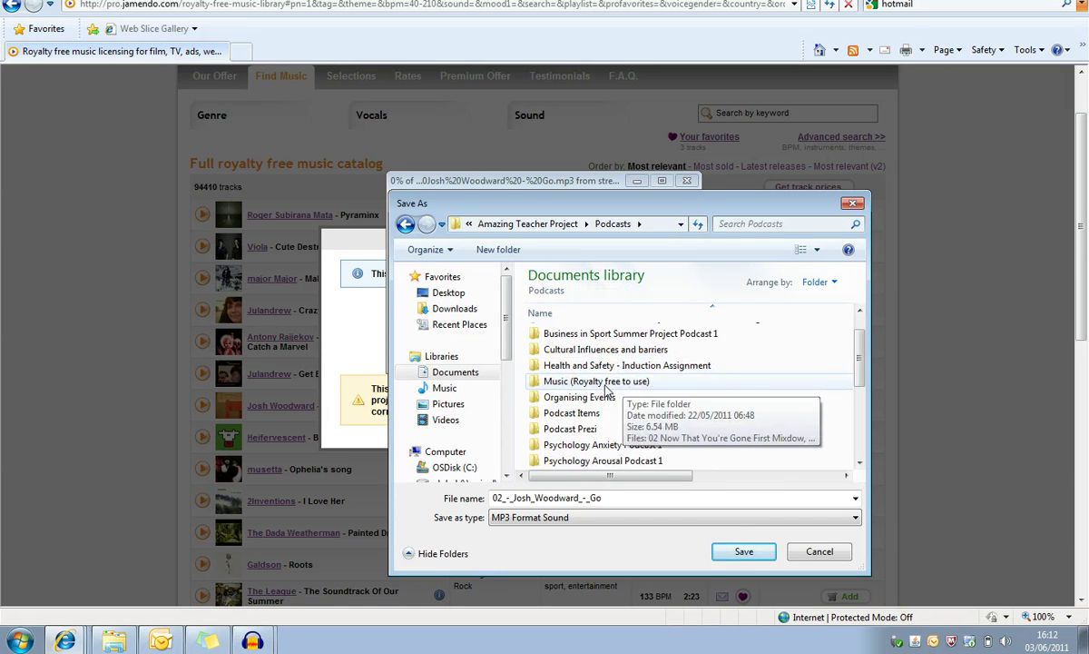
double_click(607, 386)
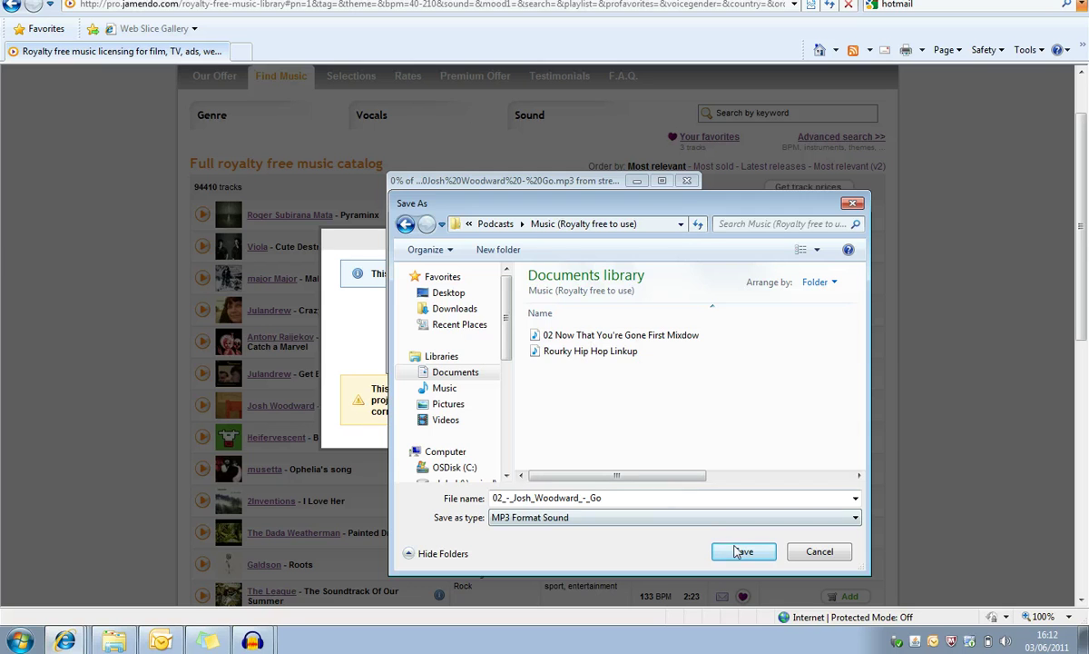
click(743, 553)
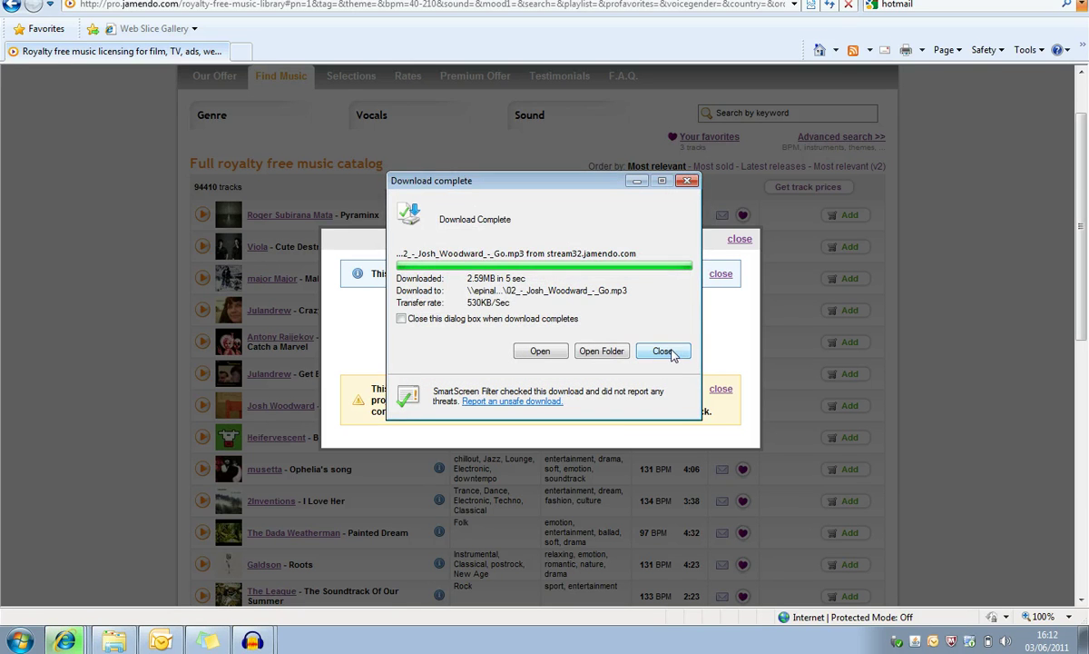
click(668, 417)
- Bring Motivation Podcast Final forward, select the recording, and cancel an audio import
mouse_move(252, 643)
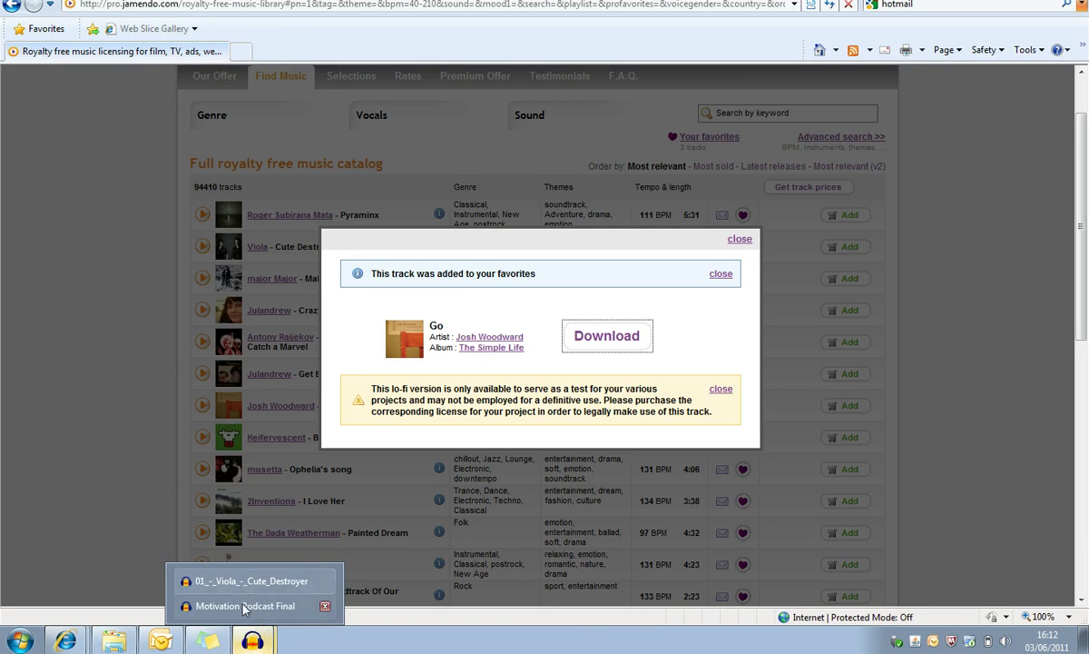
click(240, 605)
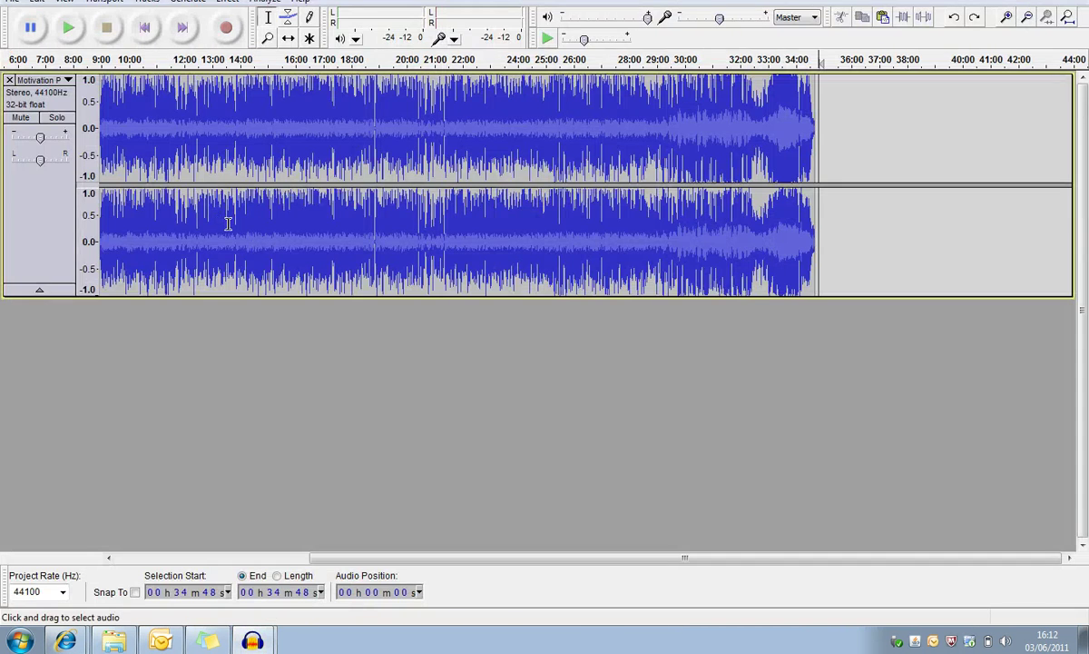
drag(868, 156, 60, 135)
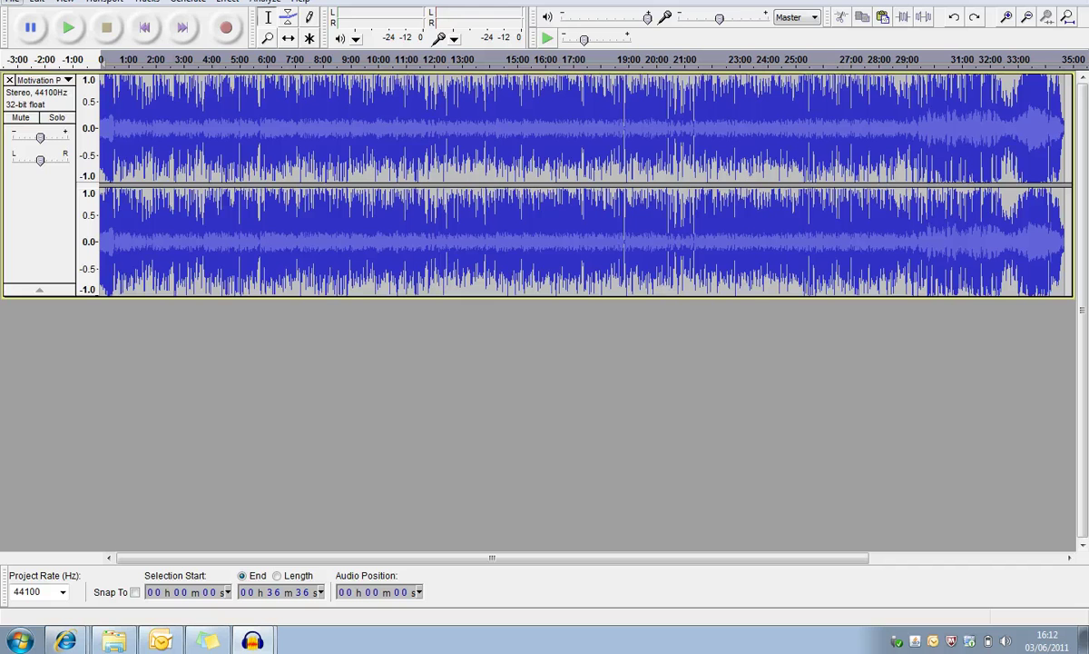
click(13, 2)
mouse_move(138, 193)
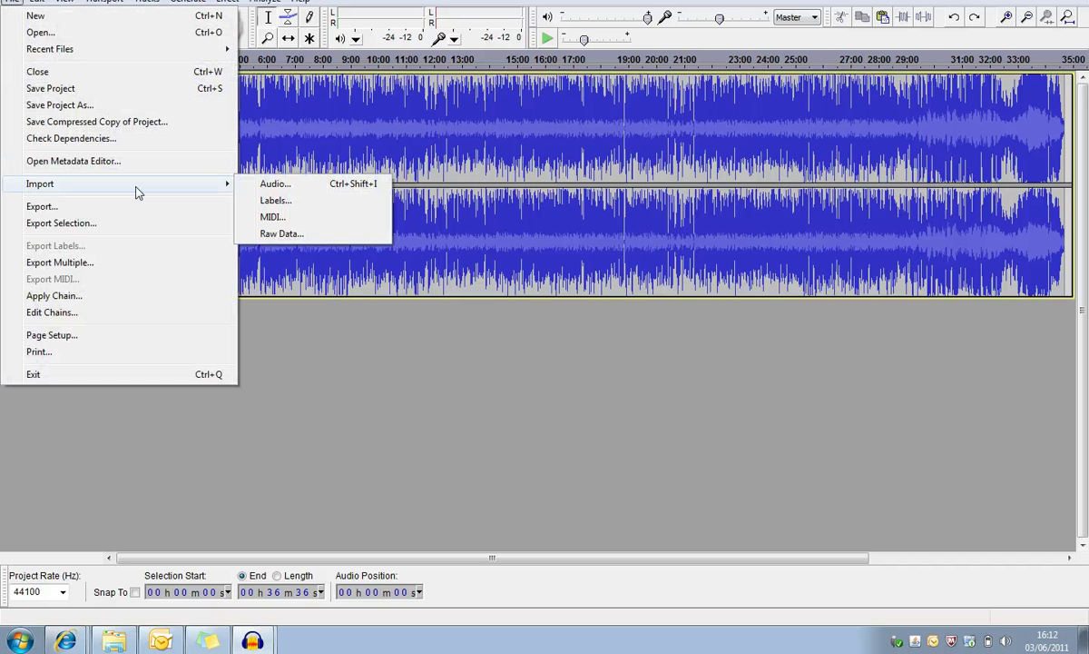
click(281, 184)
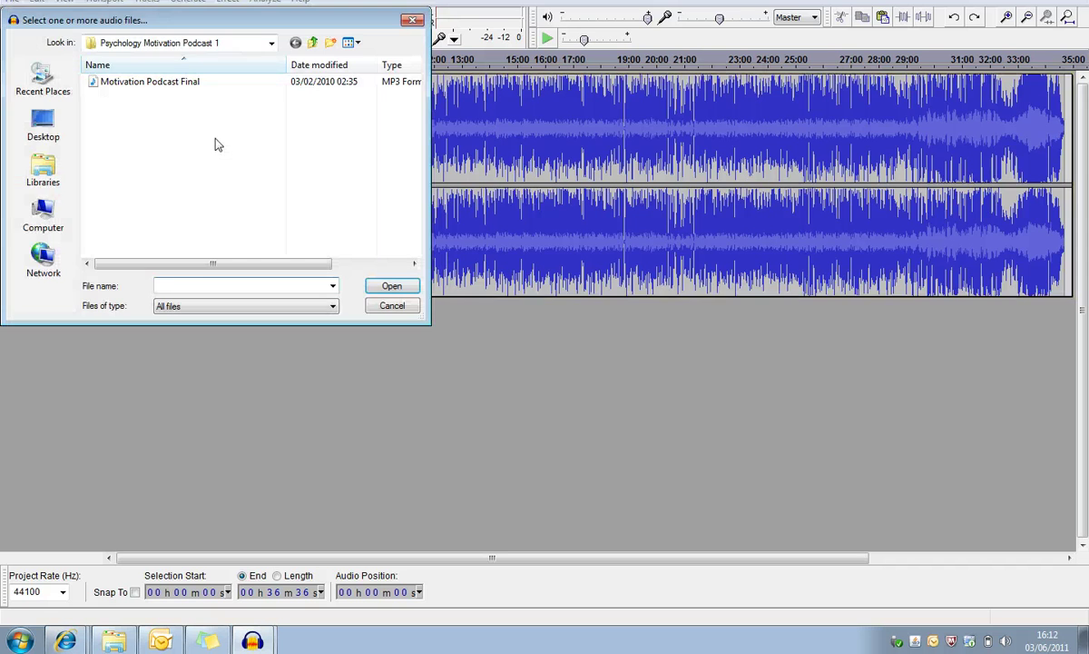
click(390, 306)
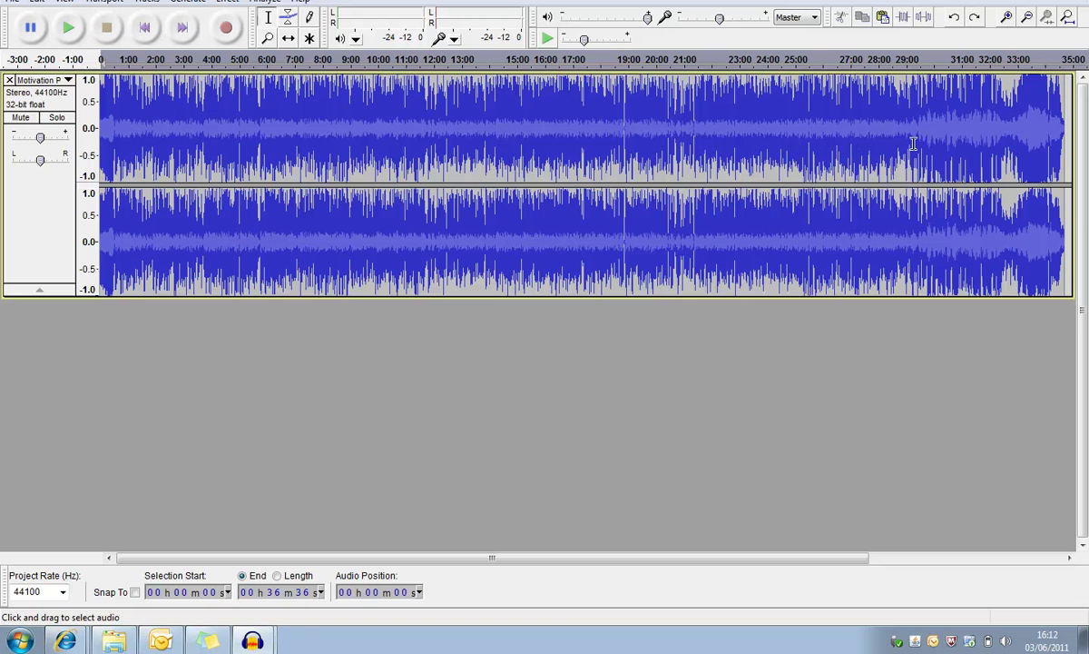
- Place the position at the very end of the podcast recording
click(1067, 120)
drag(1058, 141, 962, 149)
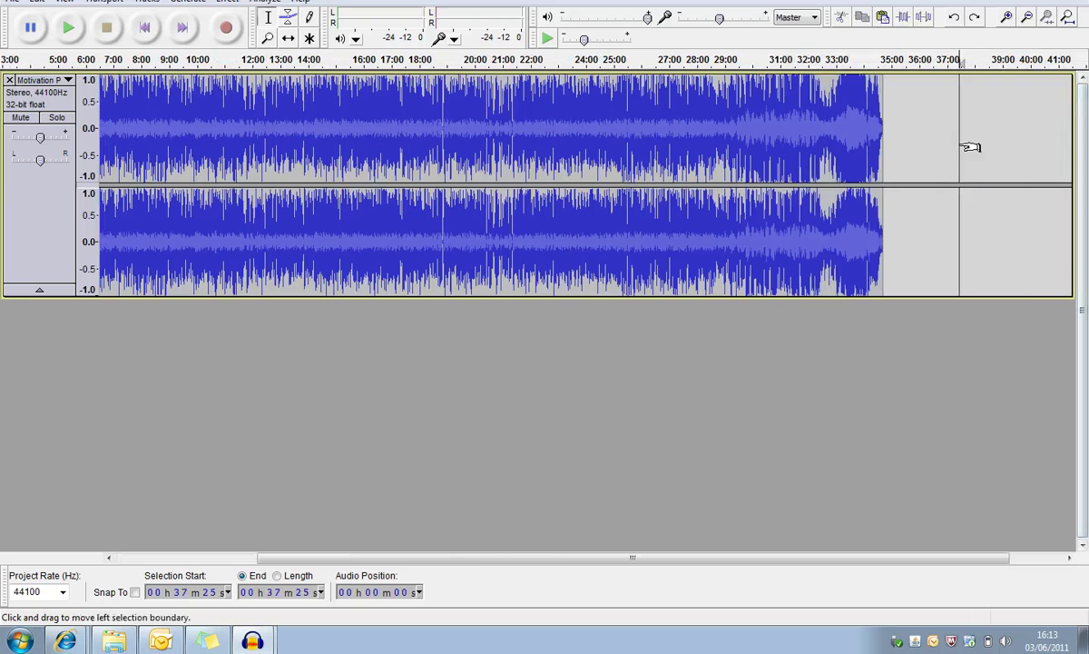
click(888, 138)
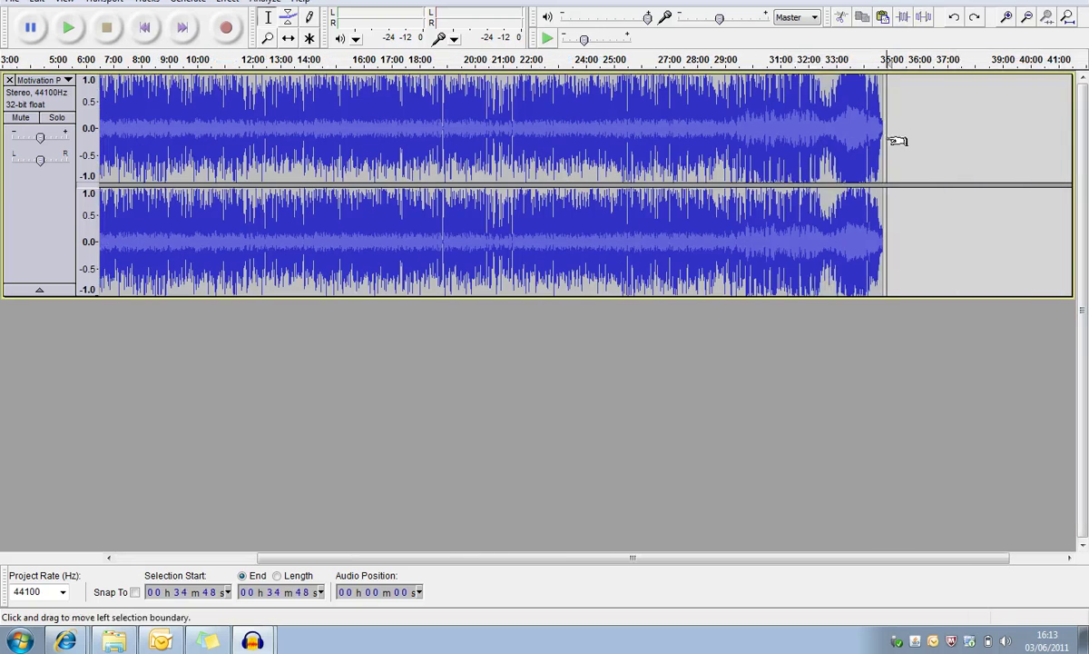
- In a new empty project, import 02_-_Josh_Woodward_-_Go from Podcasts > Music (Royalty free to use)
click(12, 2)
click(35, 16)
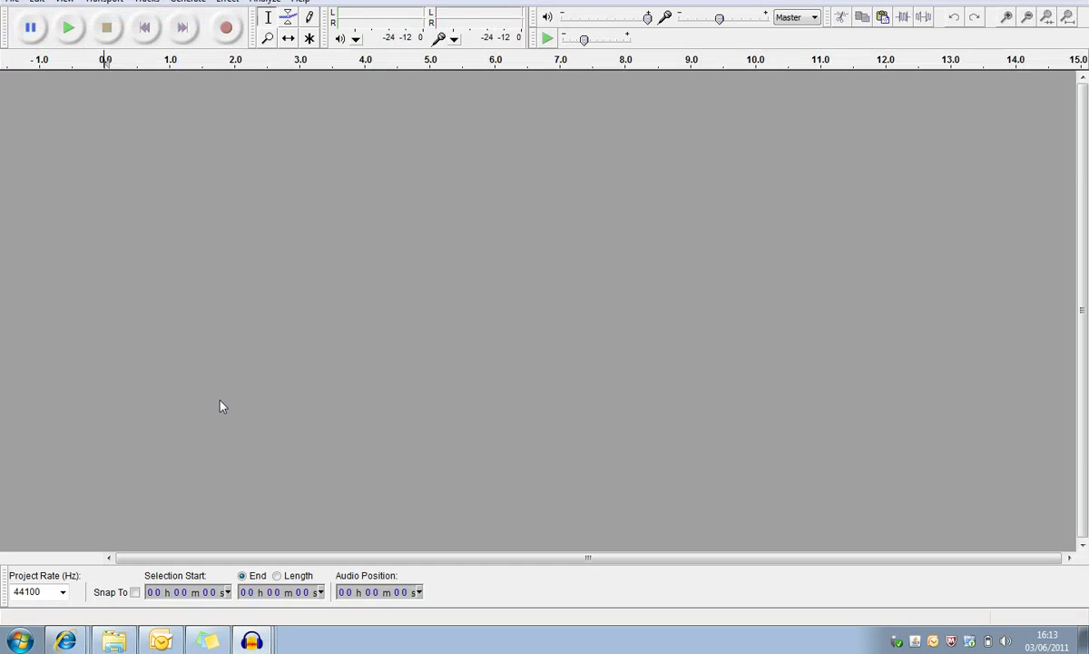
click(12, 2)
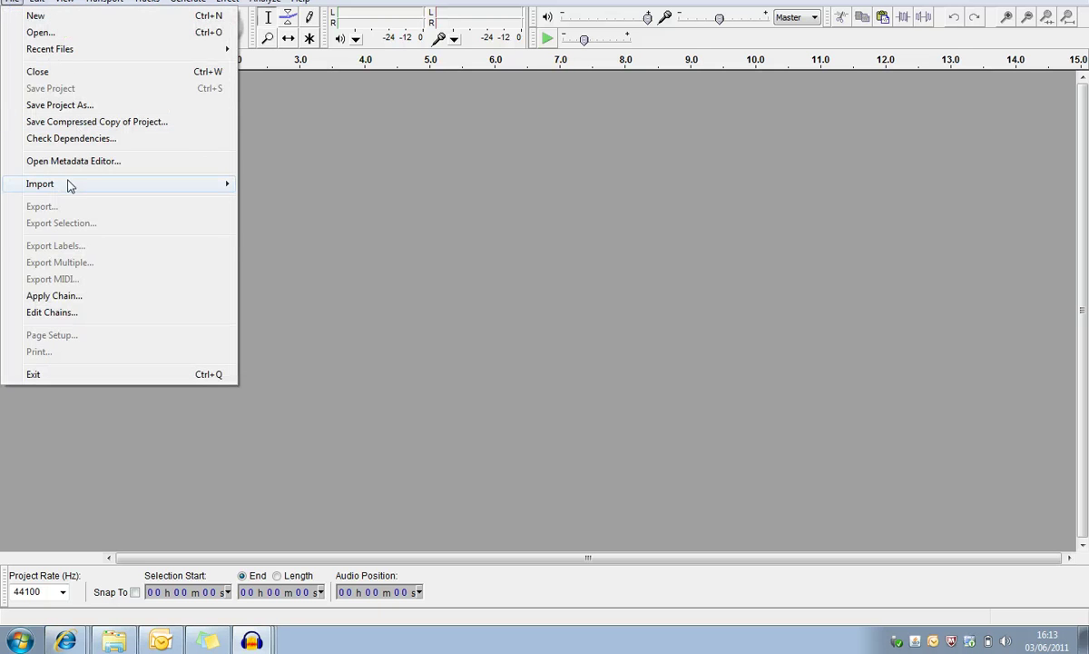
mouse_move(68, 184)
click(278, 187)
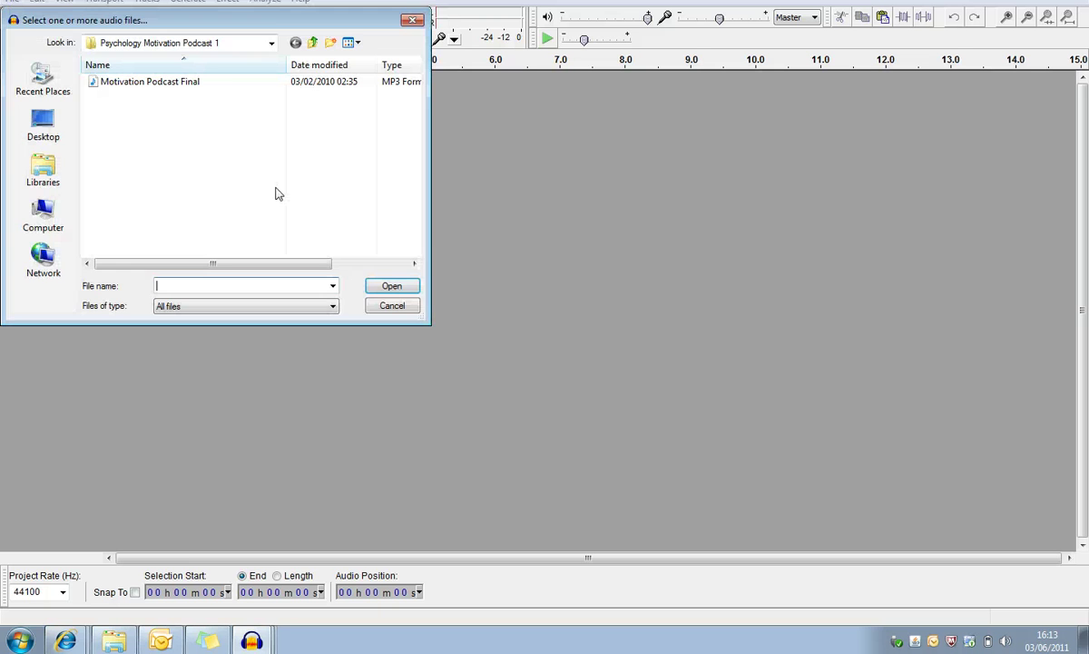
click(272, 46)
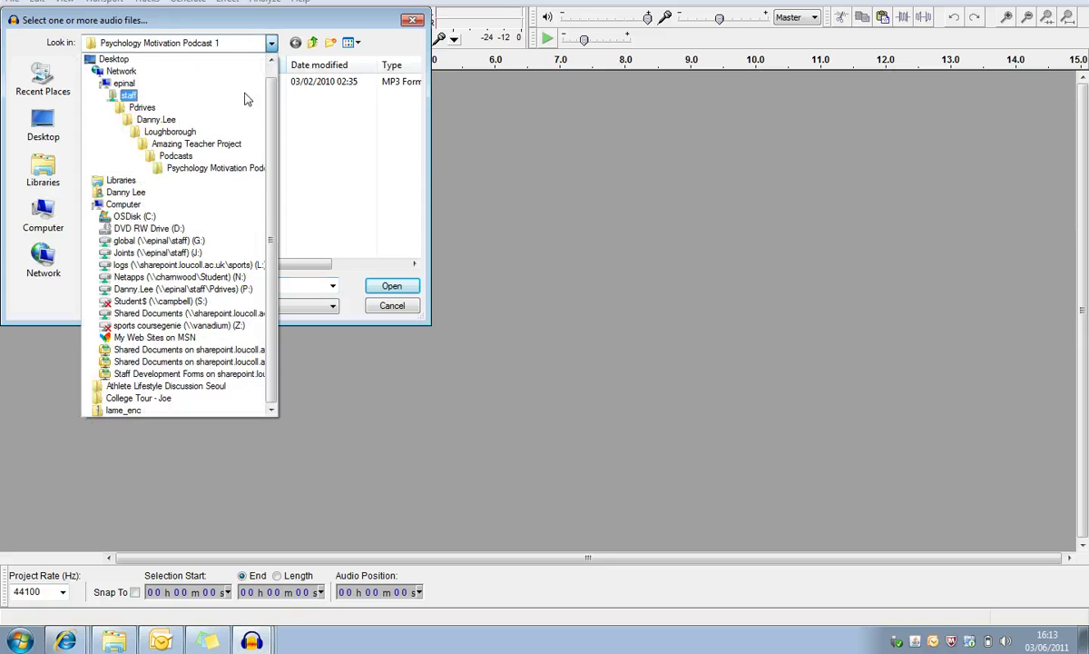
click(182, 156)
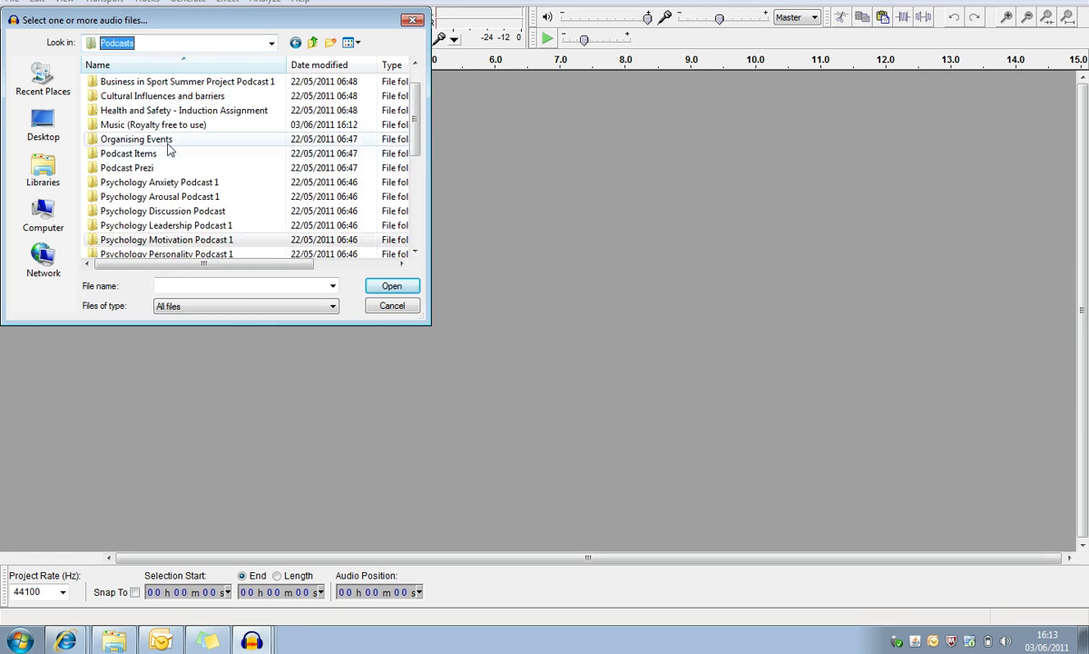
double_click(144, 126)
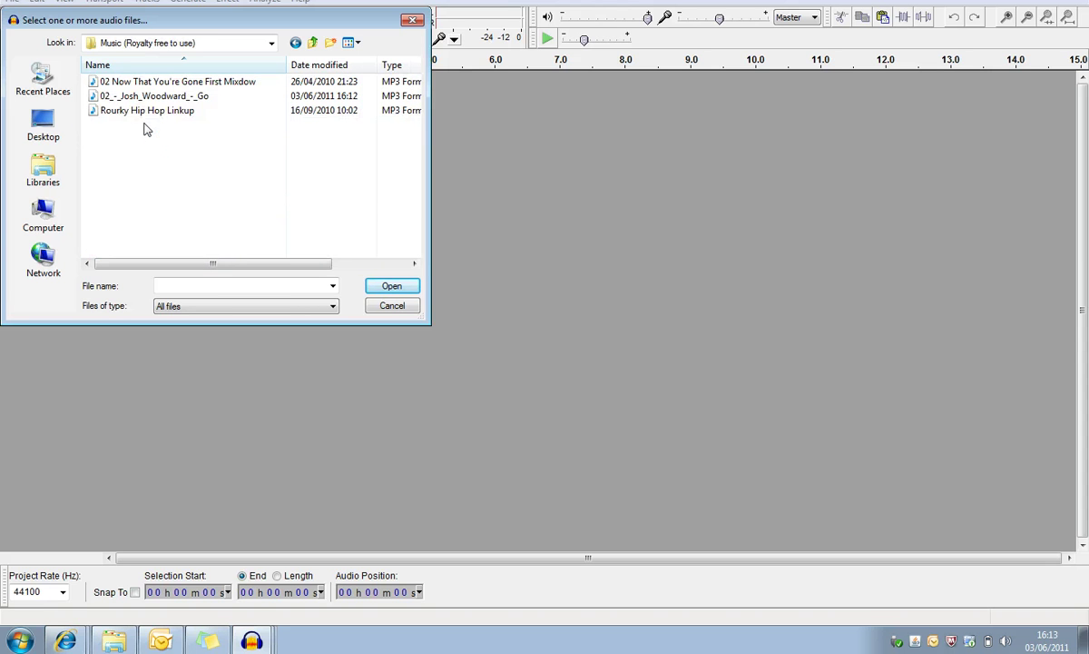
click(192, 98)
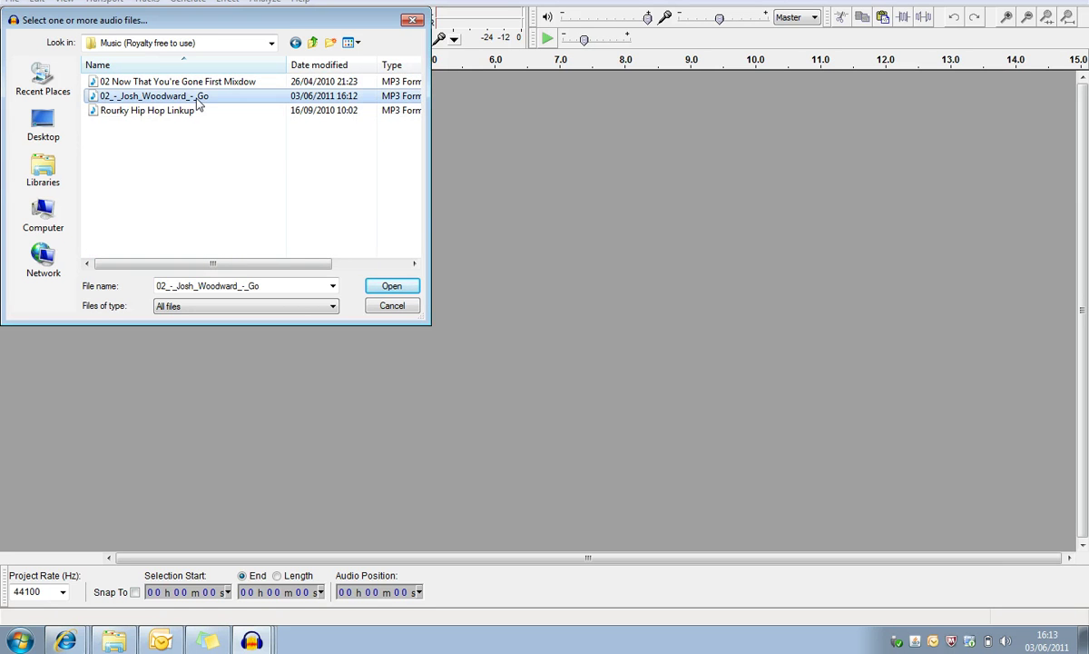
click(391, 287)
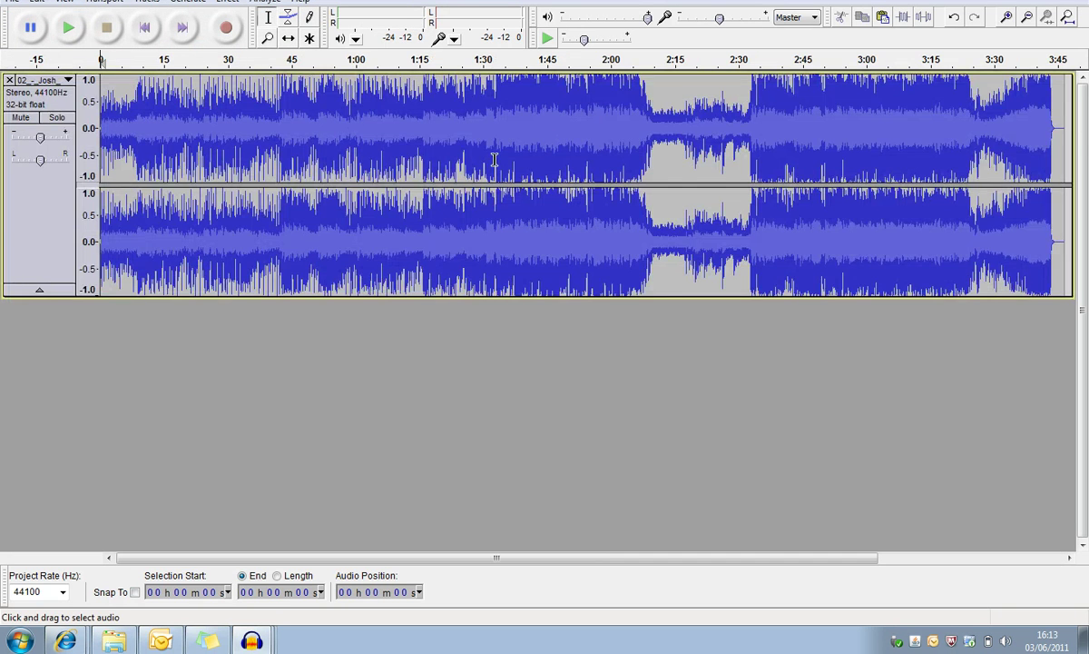
- Close the 01_-_Viola_-_Cute_Destroyer project without saving changes
mouse_move(251, 640)
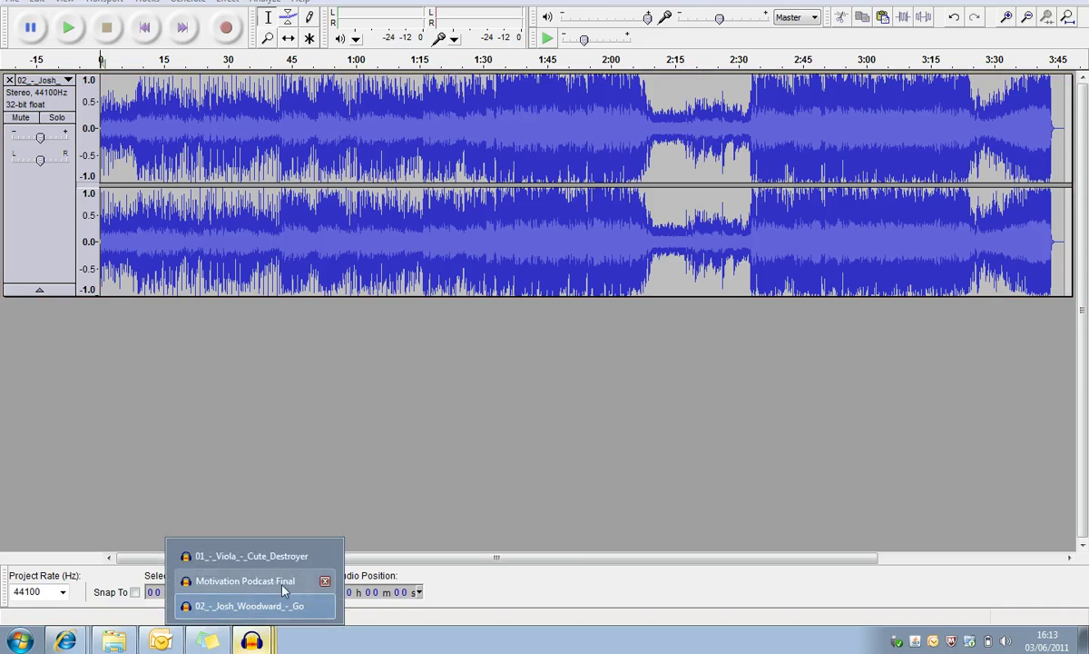
click(324, 556)
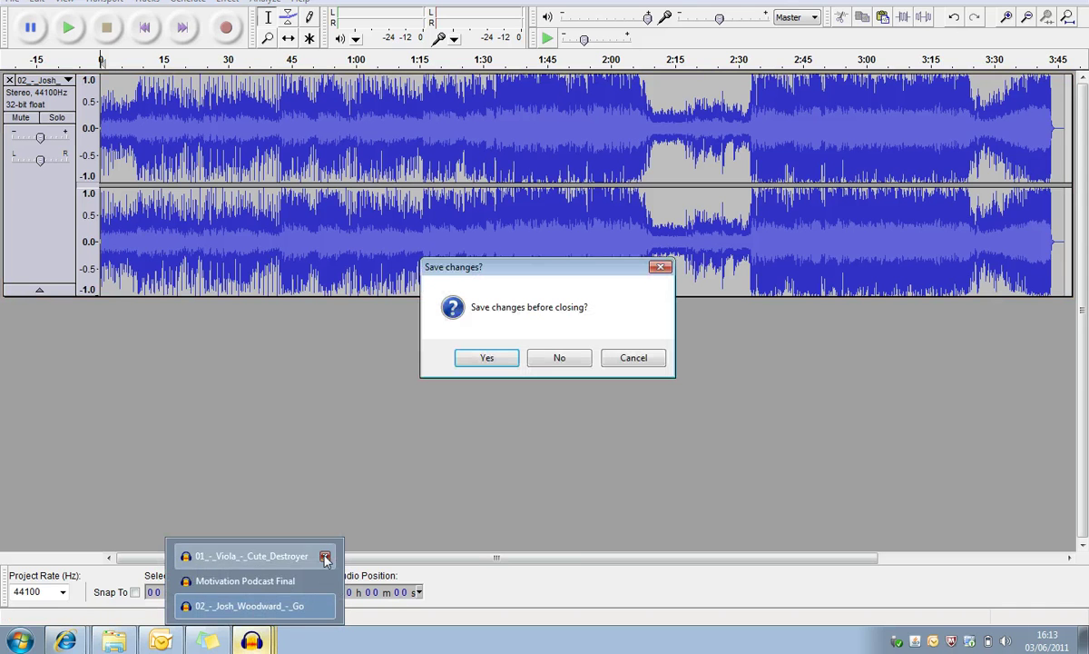
click(555, 362)
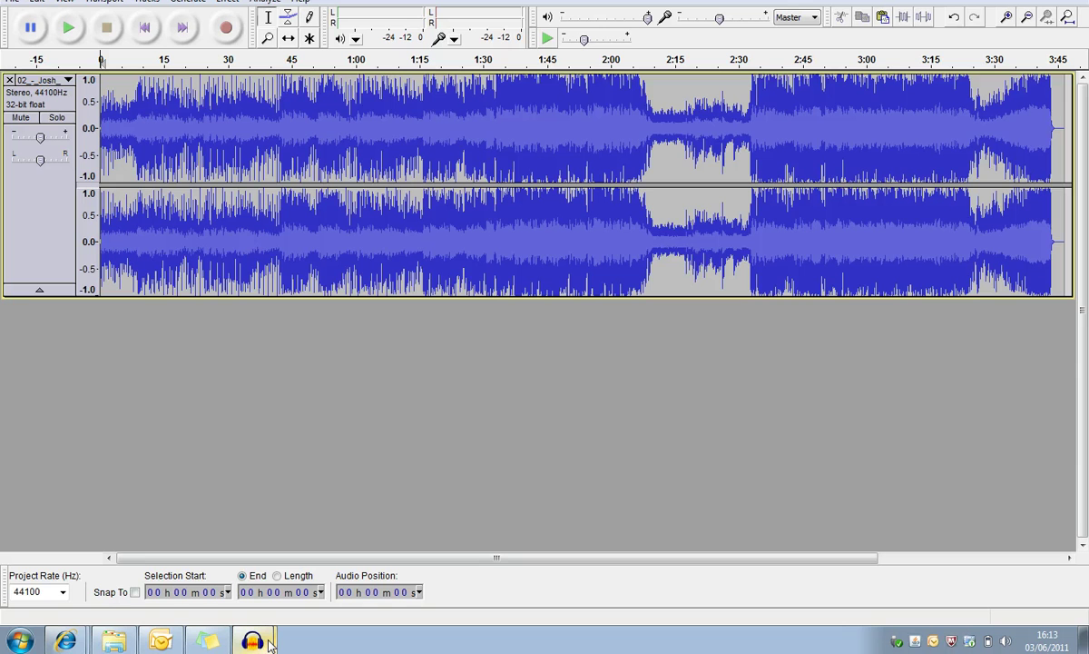
- Switch to the Josh Woodward song project and select its first 27 seconds
mouse_move(266, 643)
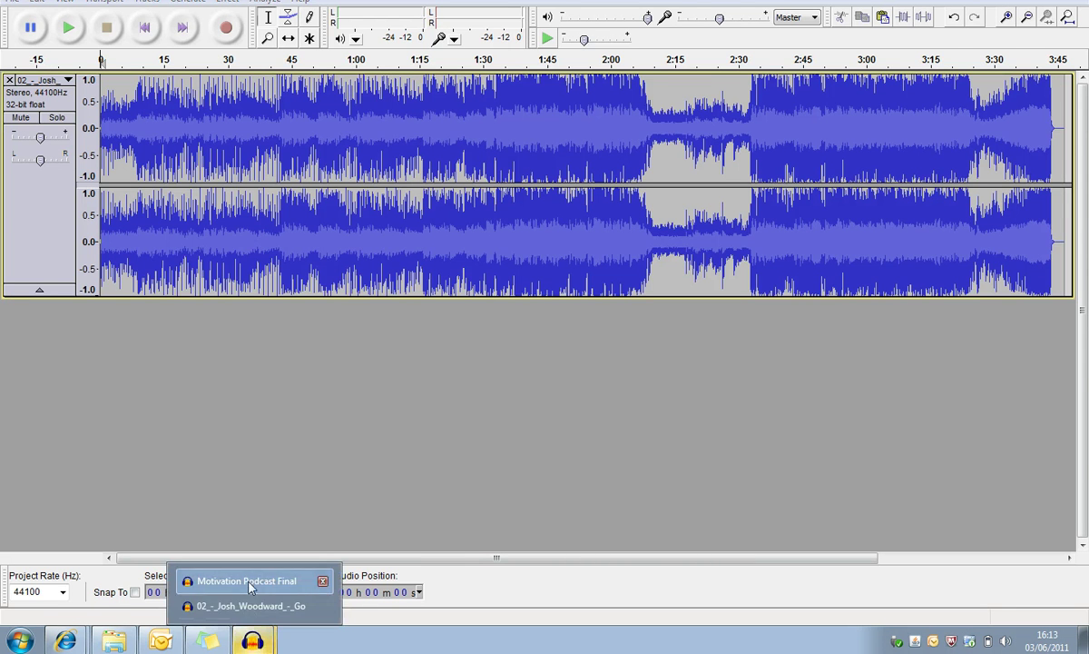
click(251, 577)
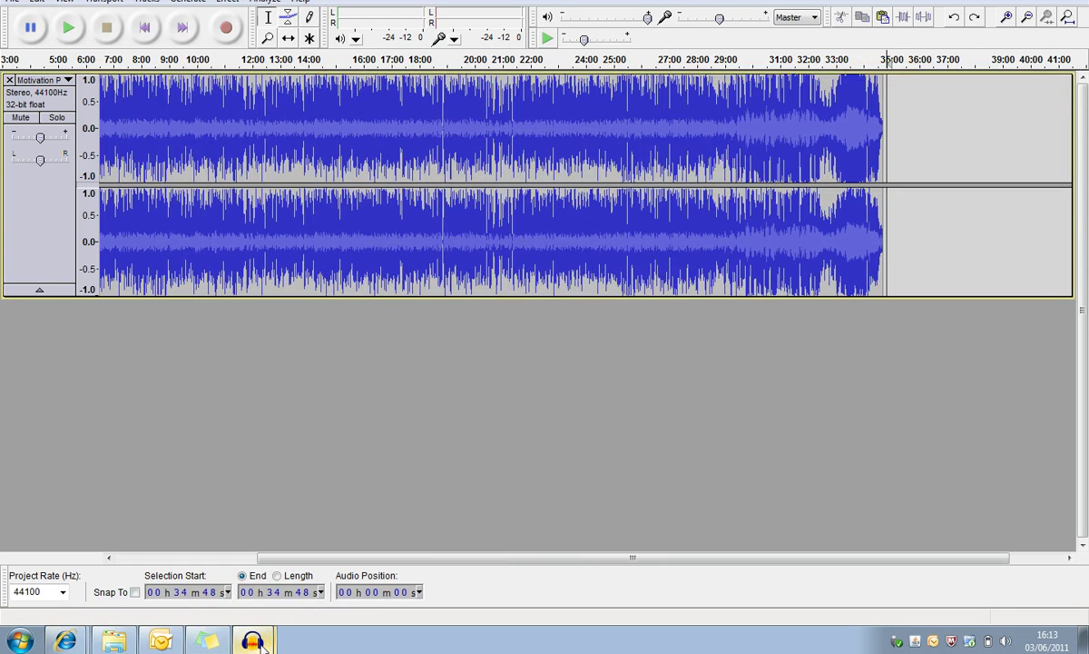
mouse_move(252, 641)
click(242, 607)
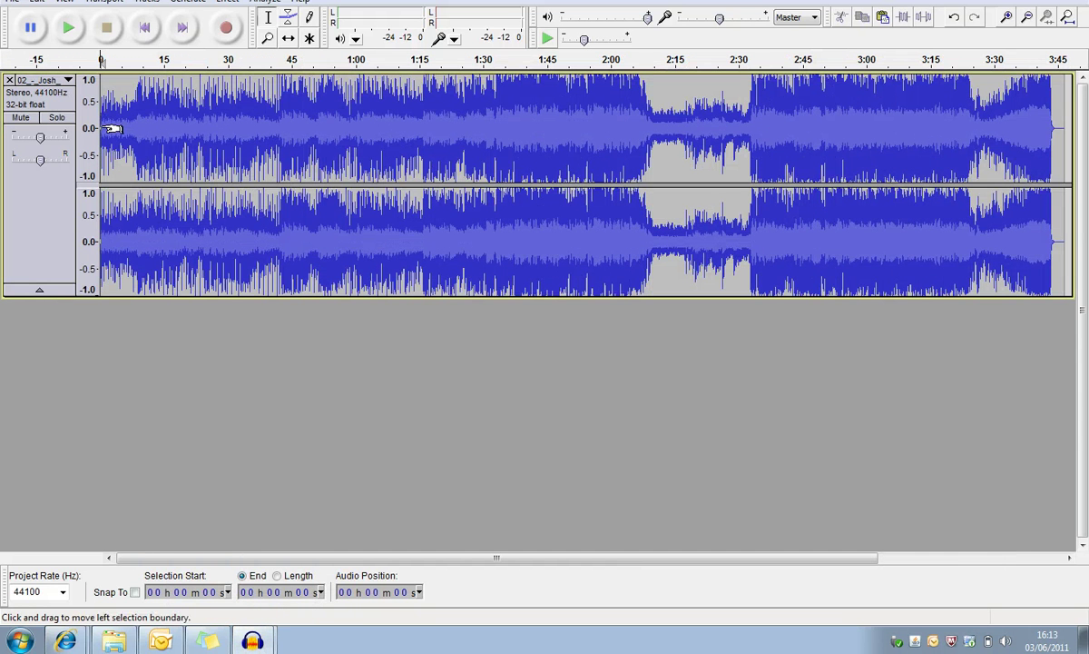
drag(101, 132, 218, 133)
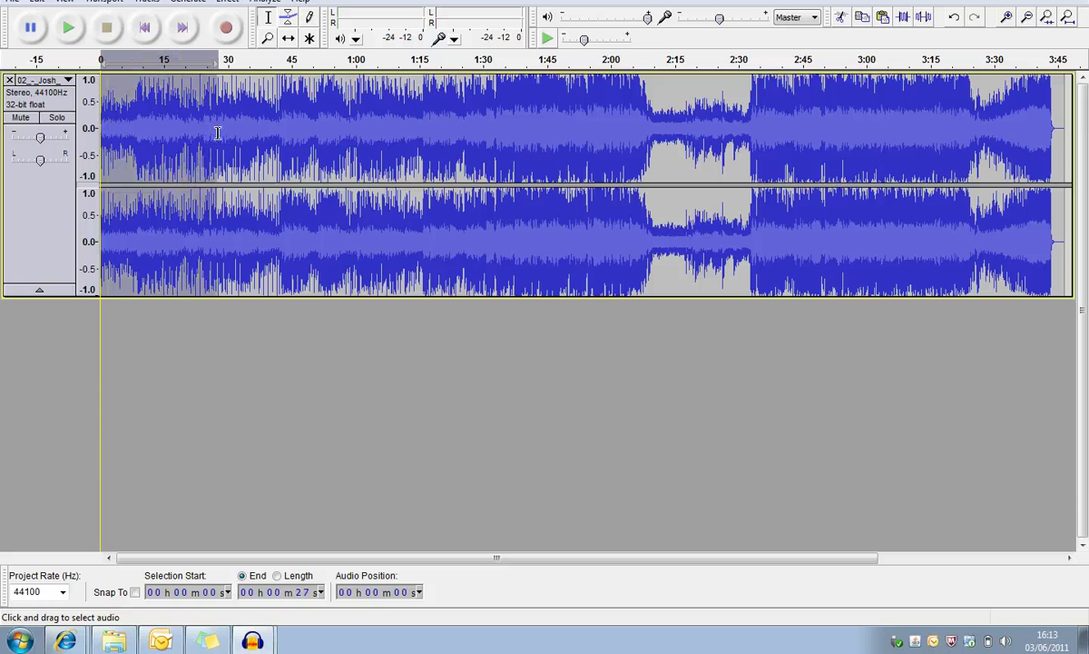
- Extend the selection across the entire Go song and cut it with Edit > Cut
drag(218, 133, 932, 155)
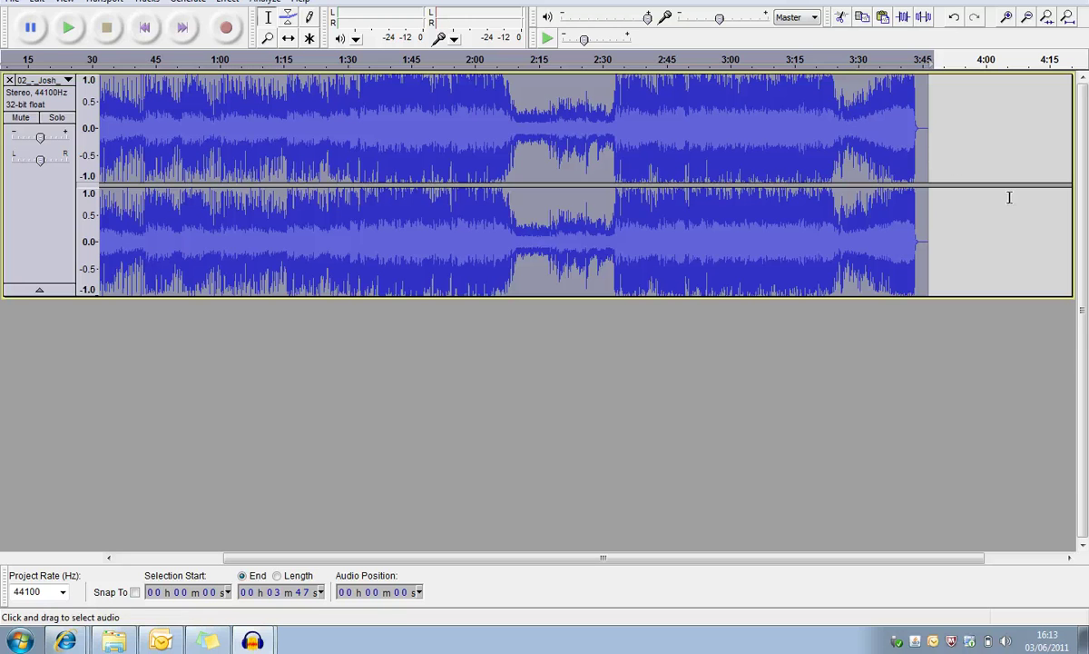
click(37, 2)
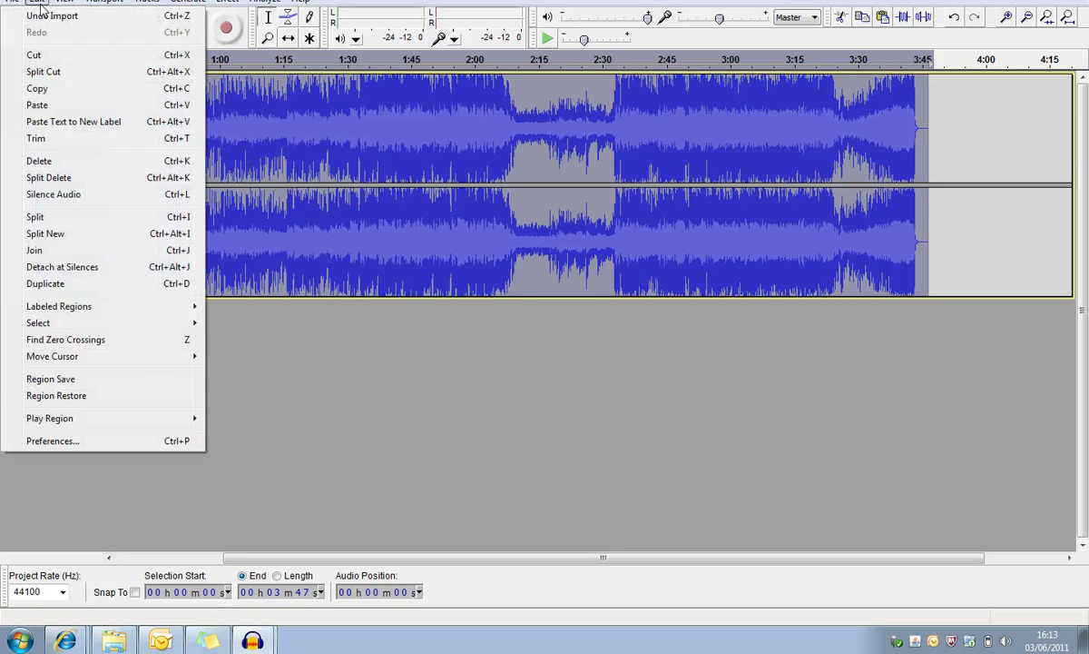
click(48, 58)
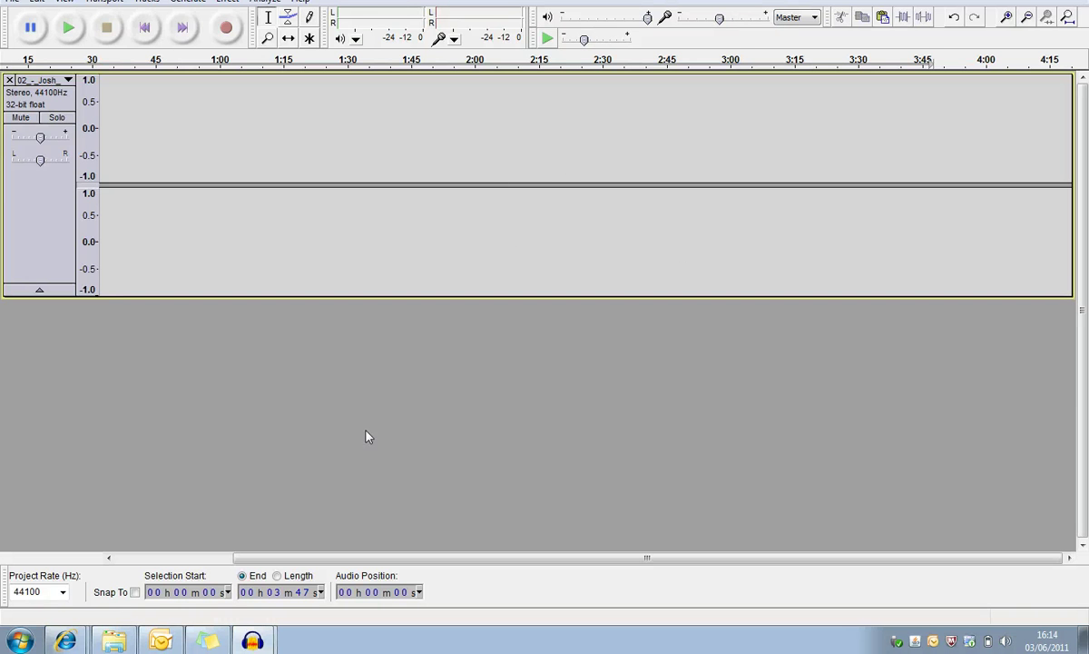
- Paste the cut Go song at the end of the Motivation Podcast Final track
click(253, 640)
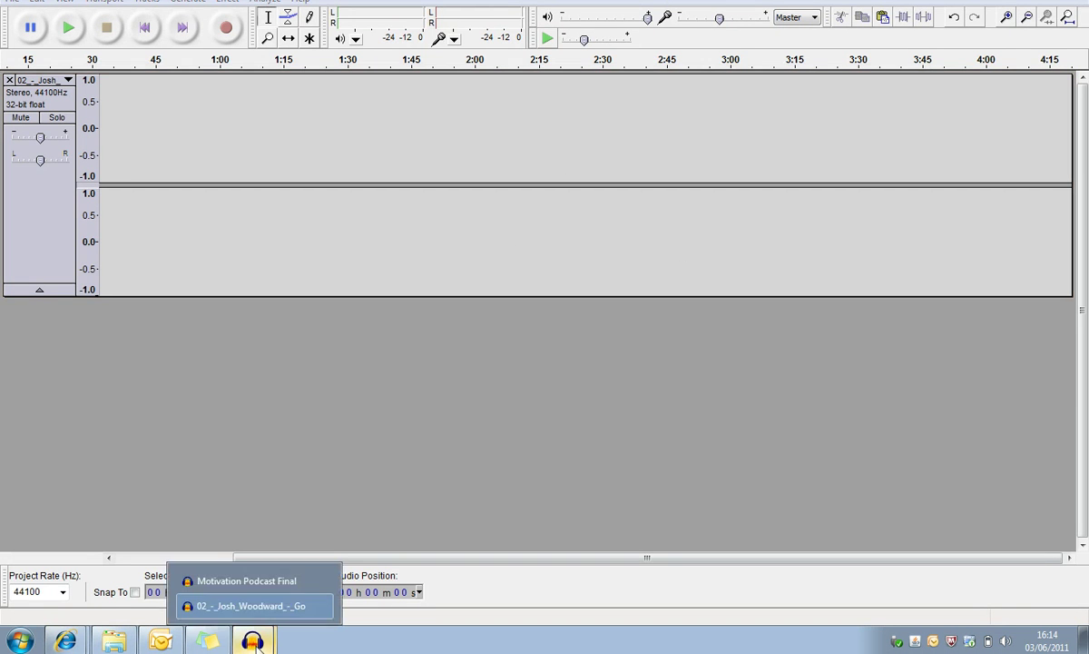
click(268, 581)
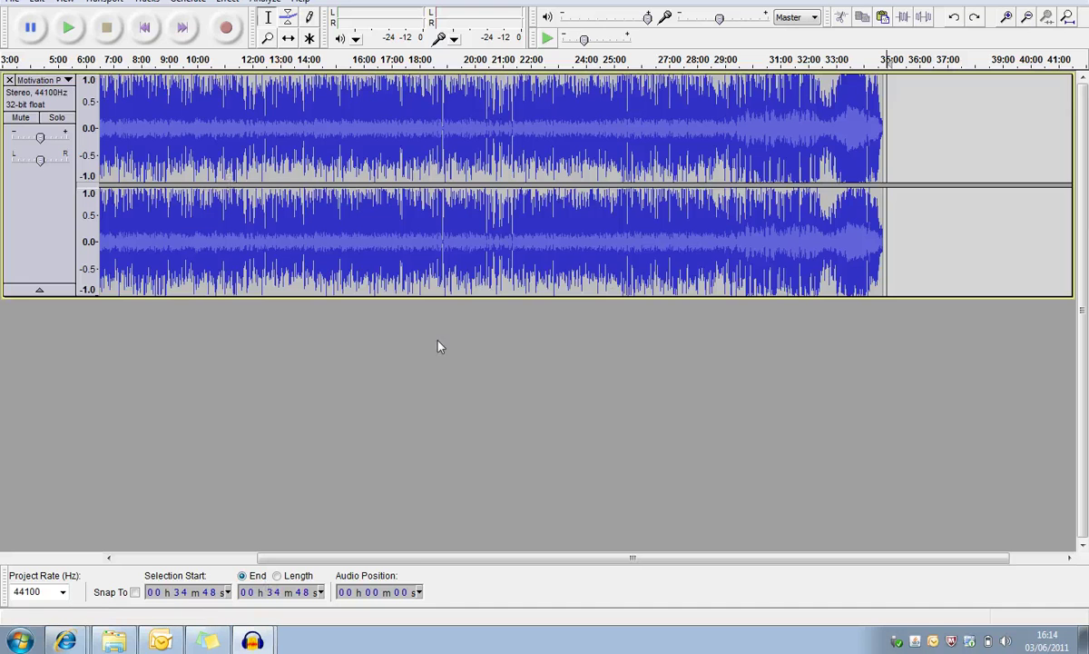
click(914, 130)
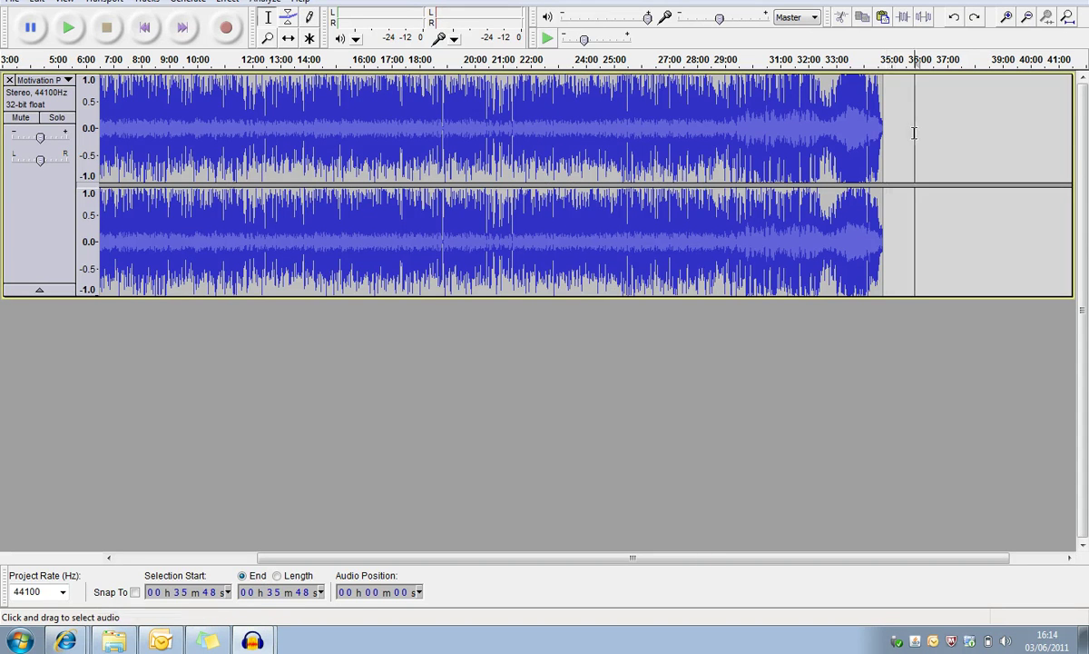
click(888, 130)
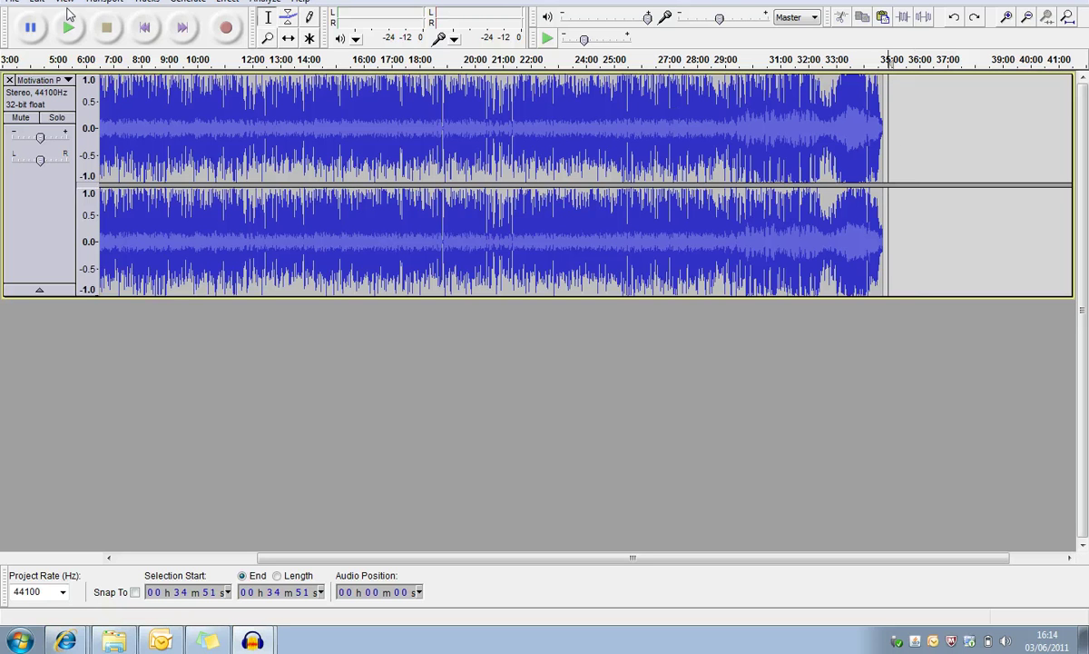
click(37, 2)
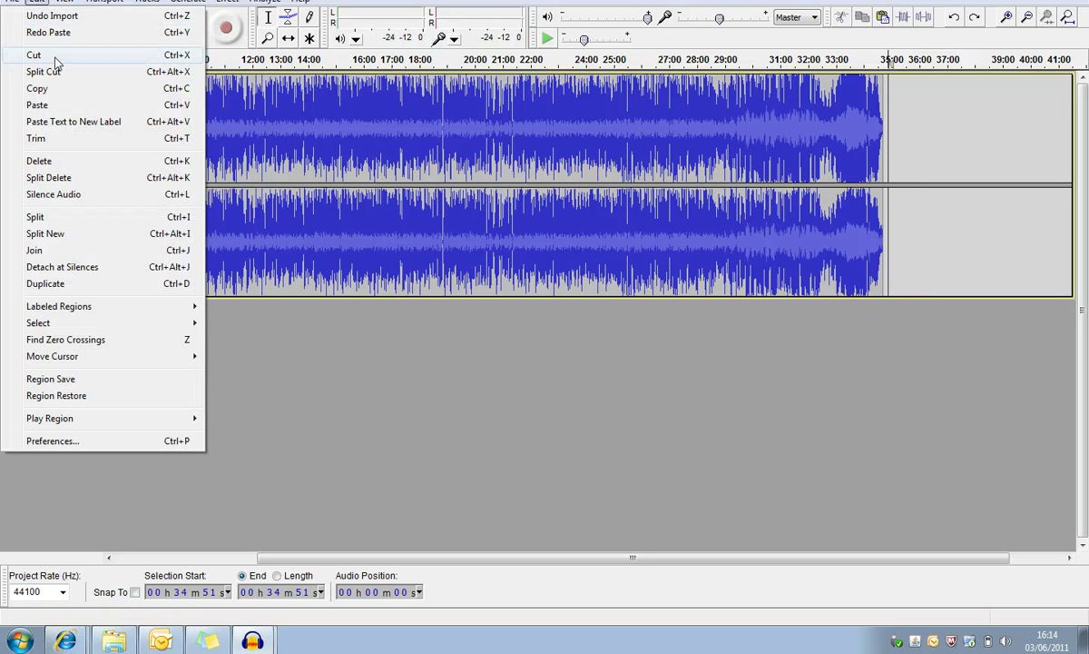
click(37, 106)
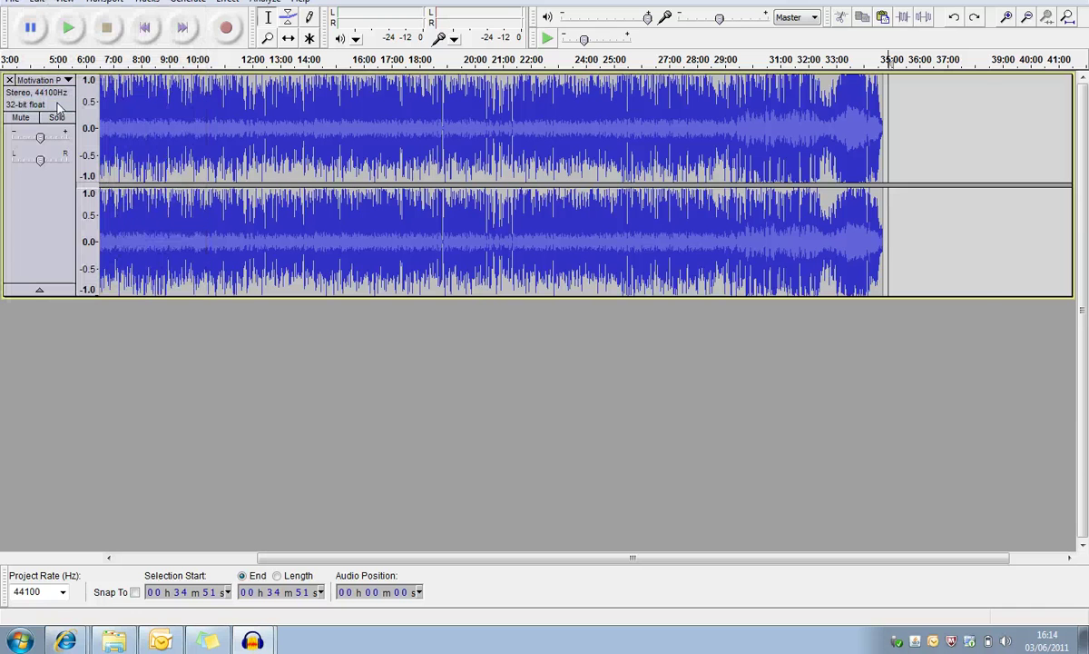
- Check the new ending by placing the cursor around 39:19, 35:50 and 39:14
click(1011, 126)
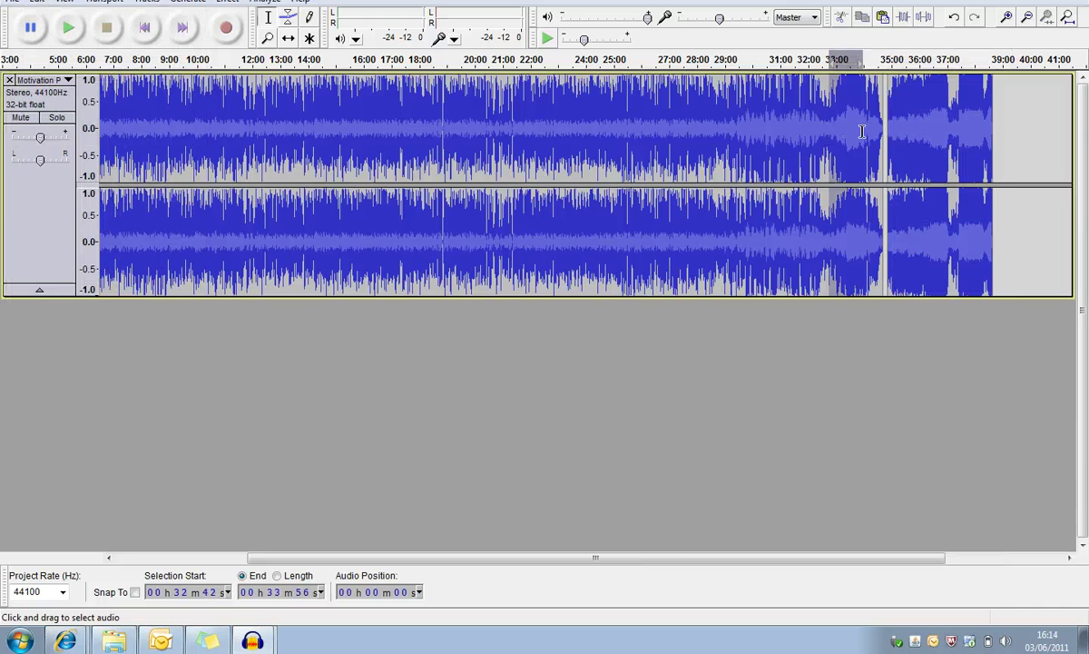
click(916, 132)
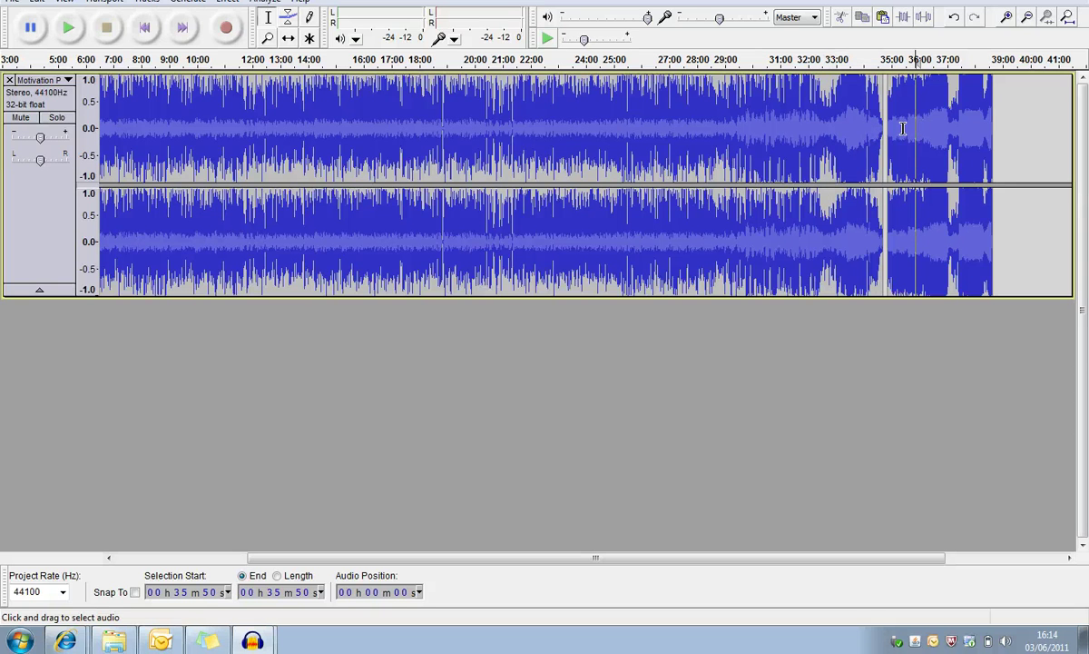
click(1008, 128)
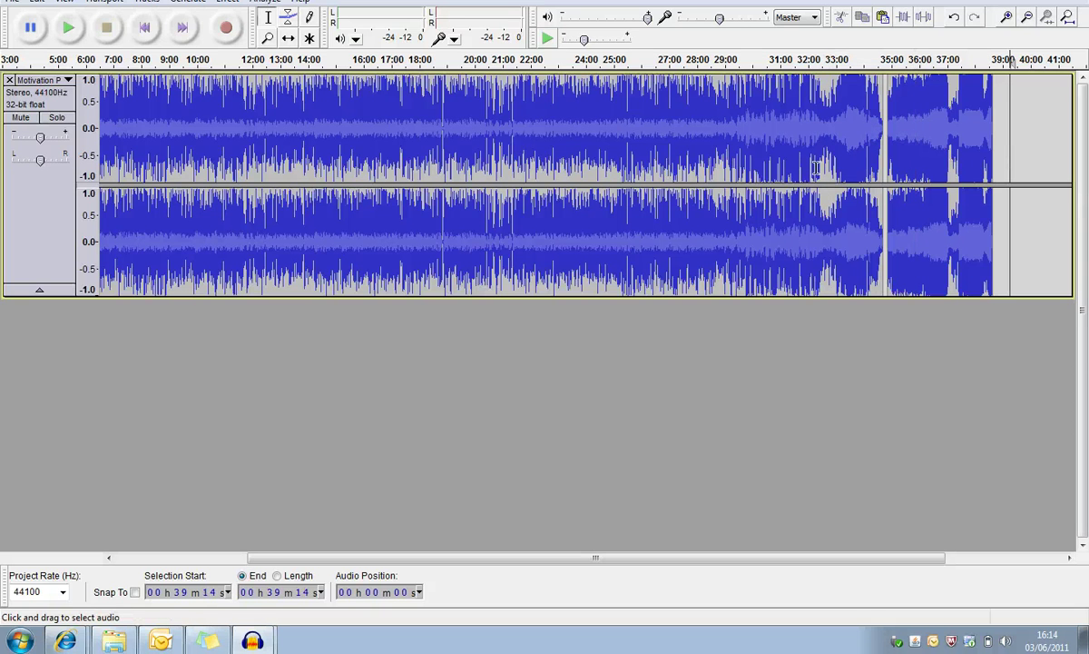
- Start an MP3 export keeping the file name Motivation Podcast Final
click(13, 3)
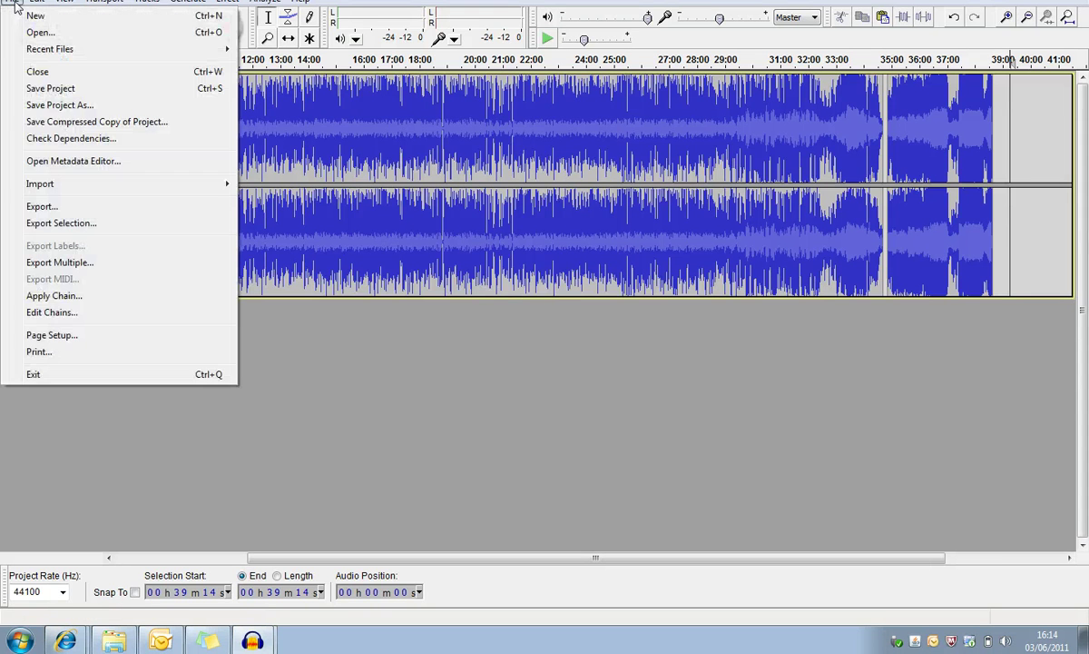
click(97, 208)
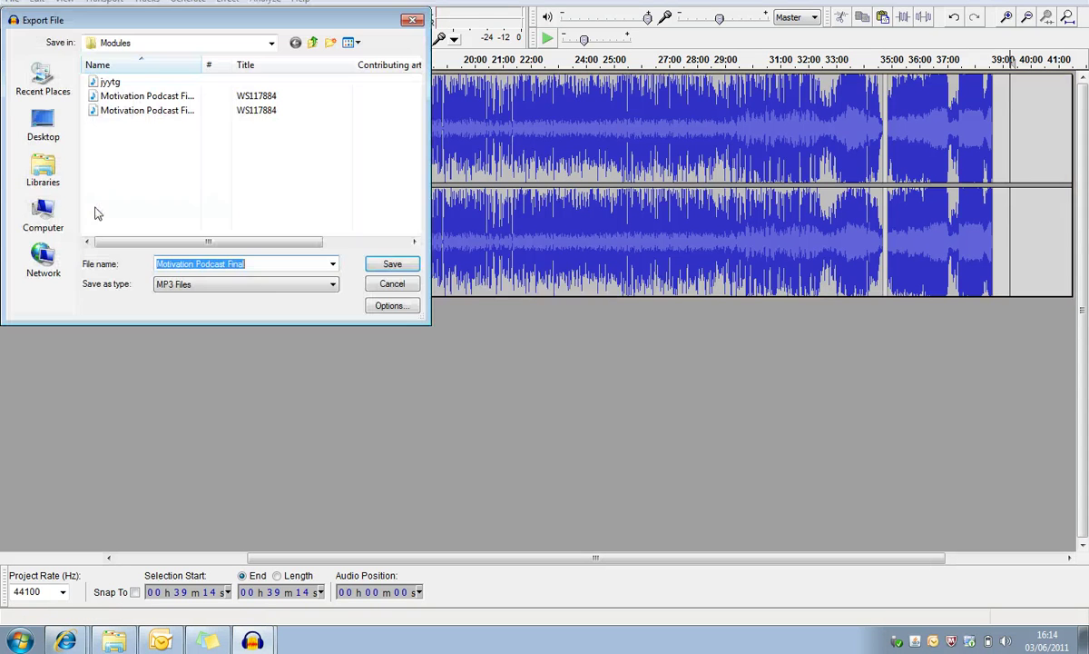
click(250, 263)
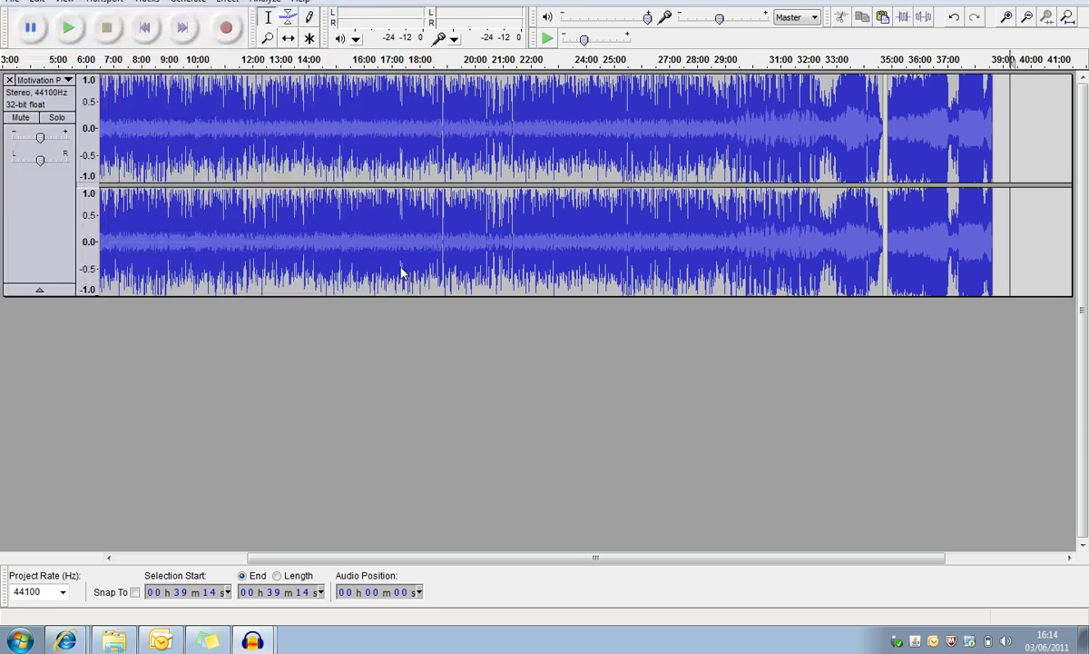
- Step through the Edit Metadata fields, accept them, and run then stop the 128 Kbps export
click(474, 269)
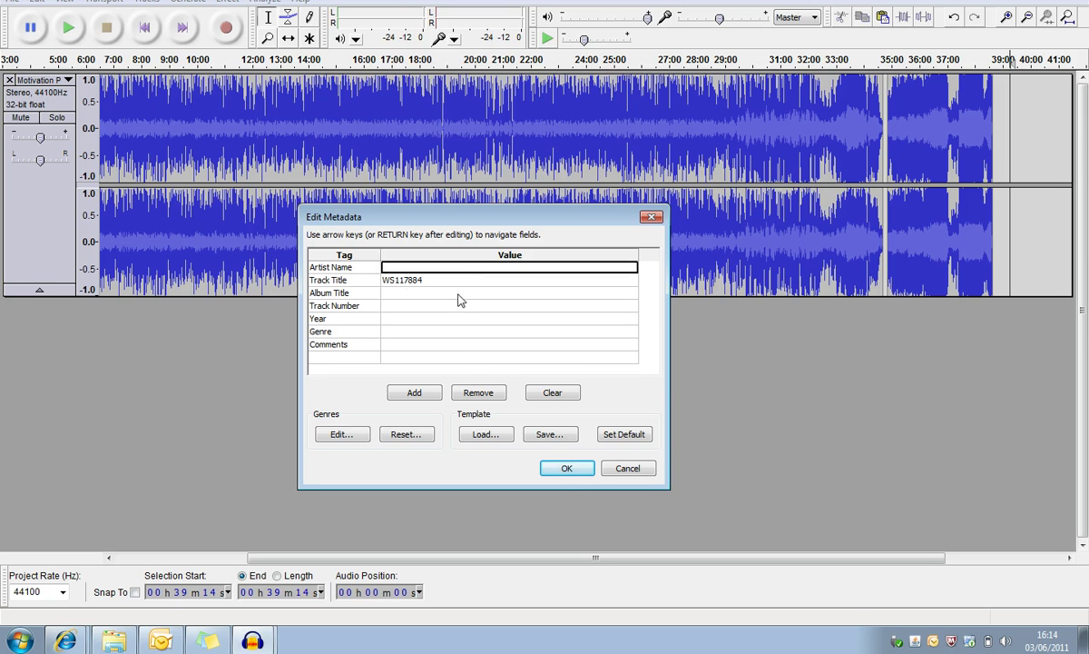
click(455, 294)
click(458, 333)
click(458, 357)
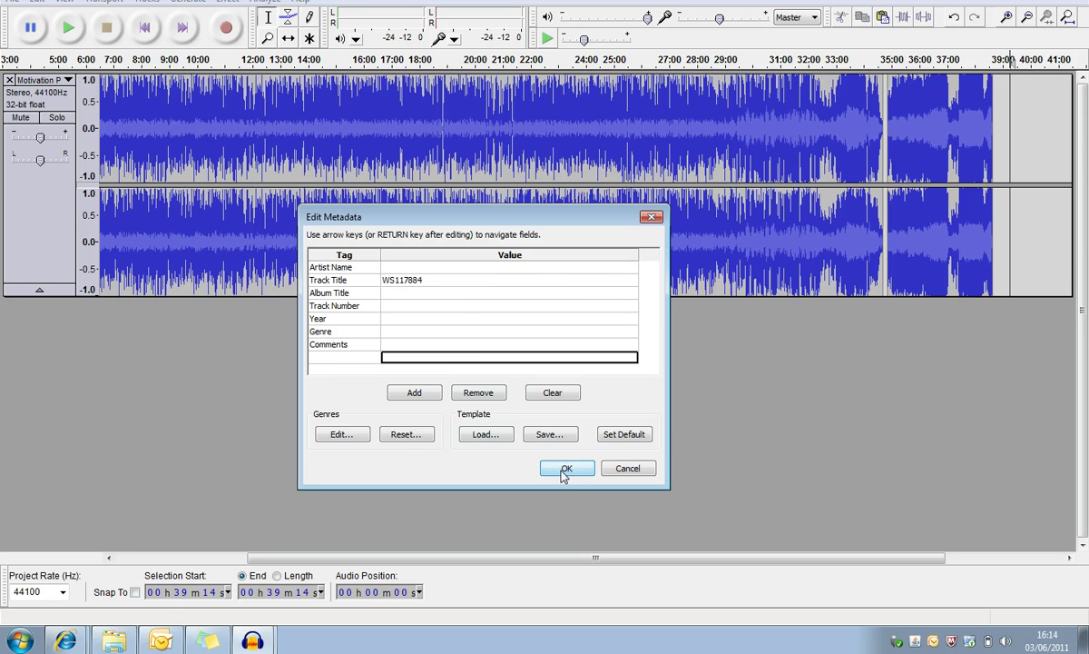
click(565, 470)
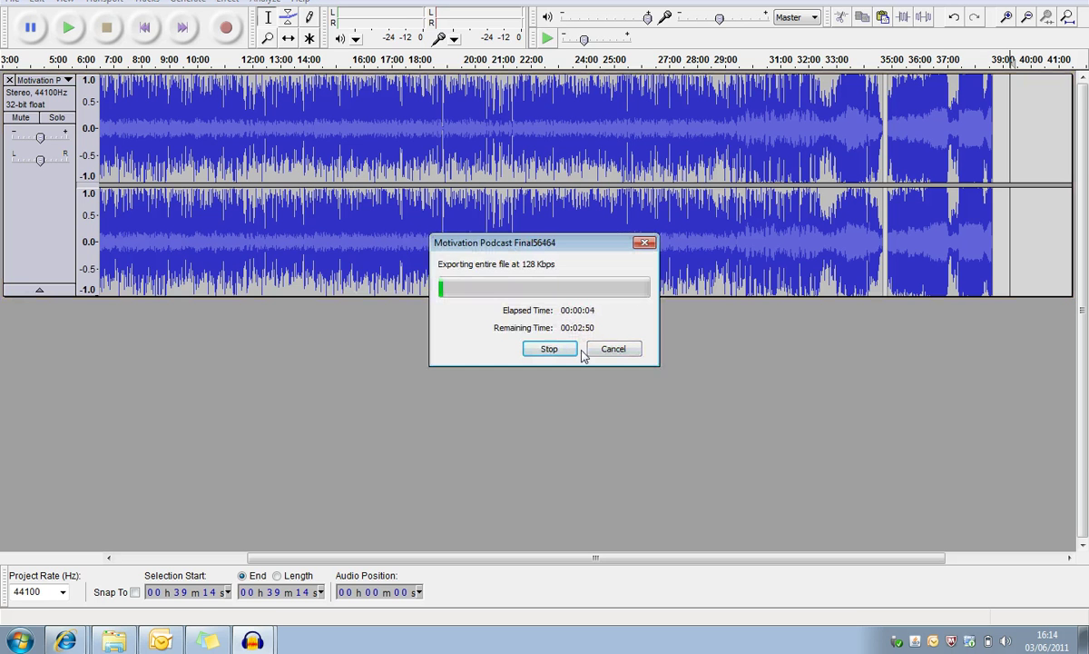
click(557, 349)
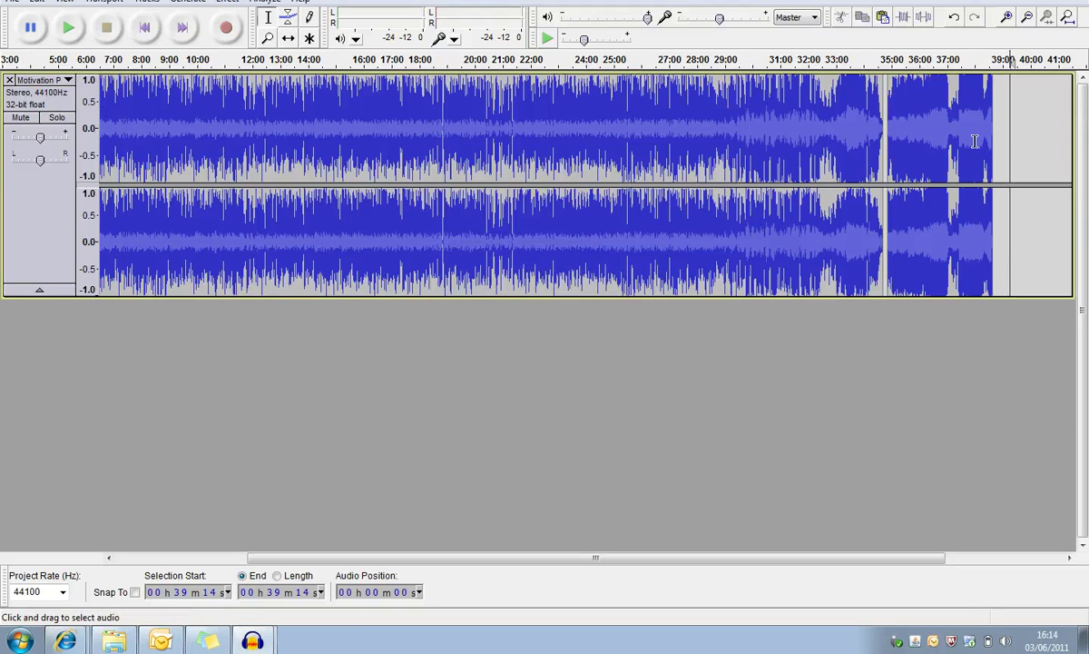
- In the Go song window, select 0:32 to 0:44 and copy it
click(250, 605)
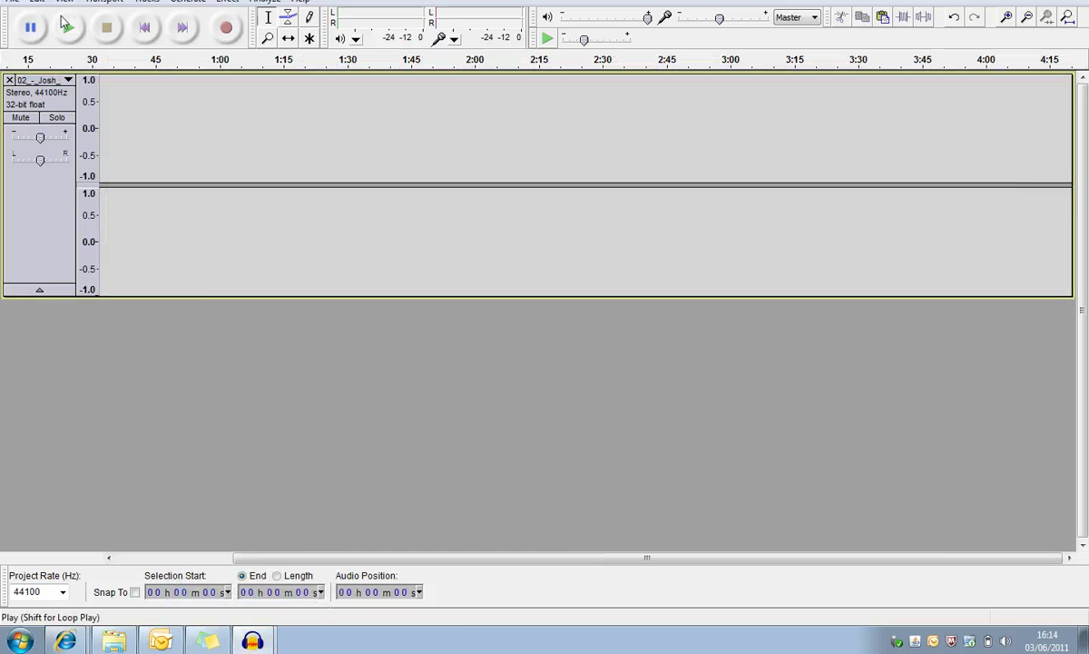
click(37, 2)
key(Escape)
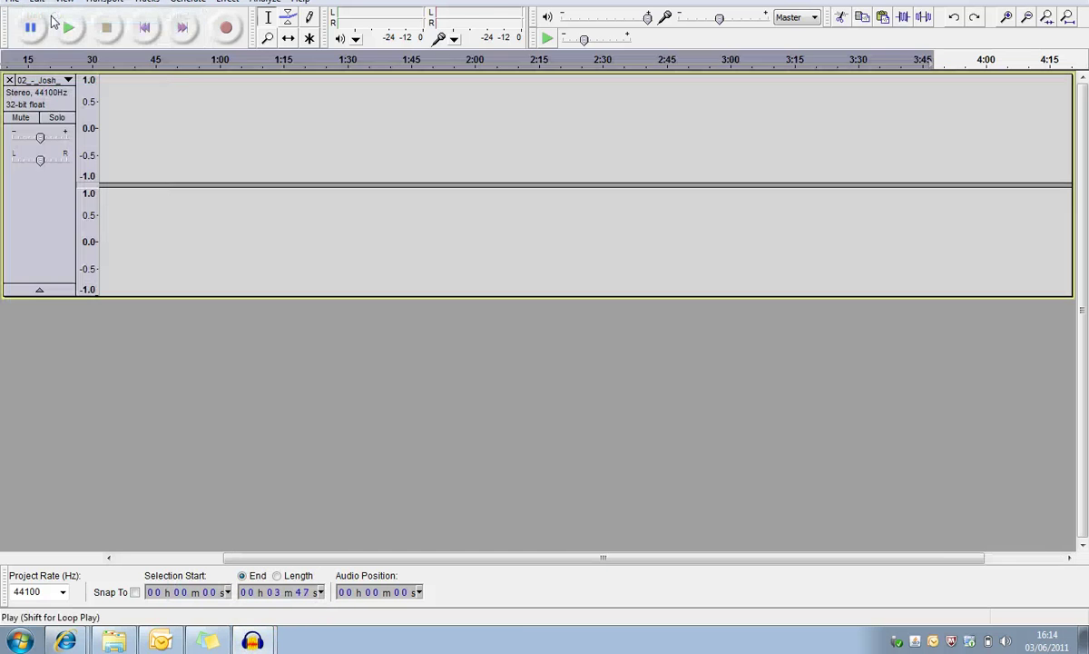
click(960, 146)
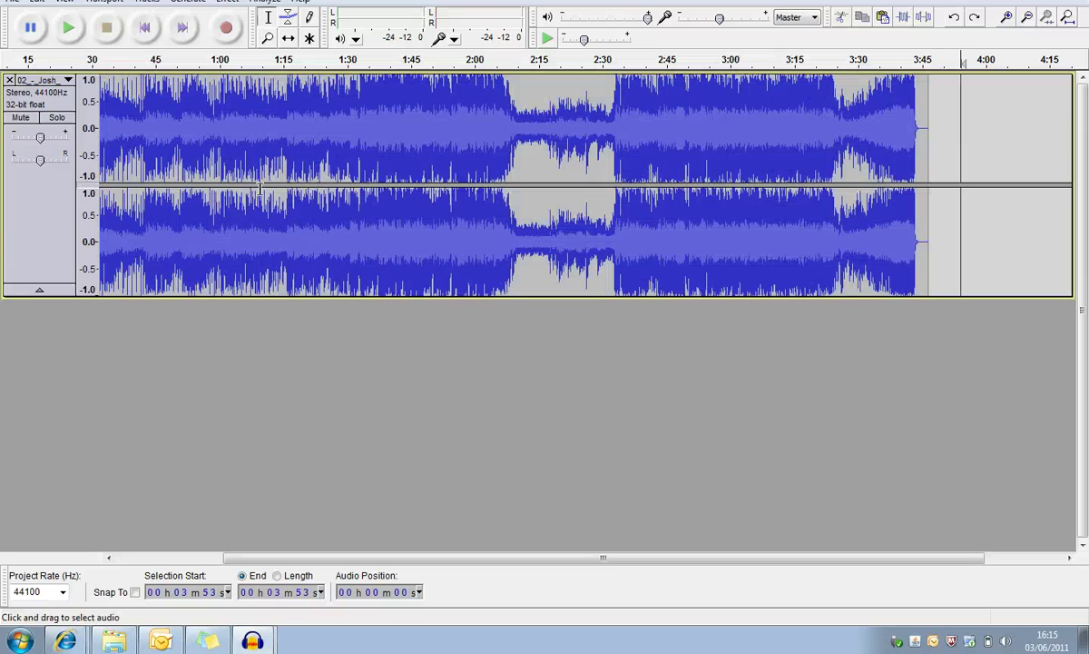
drag(102, 128, 151, 127)
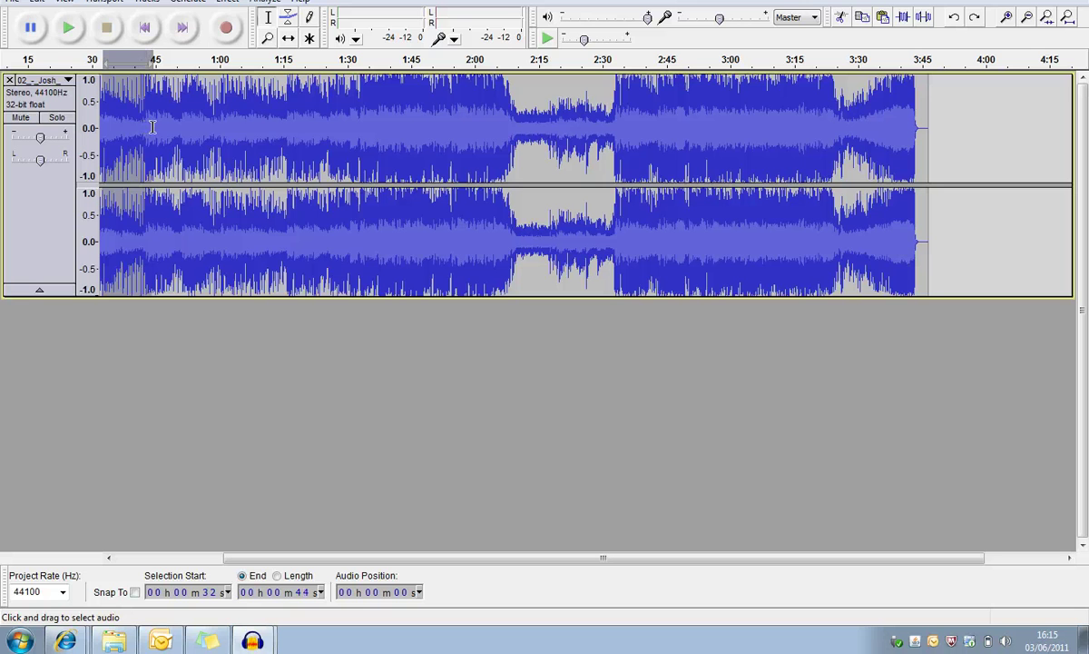
click(37, 3)
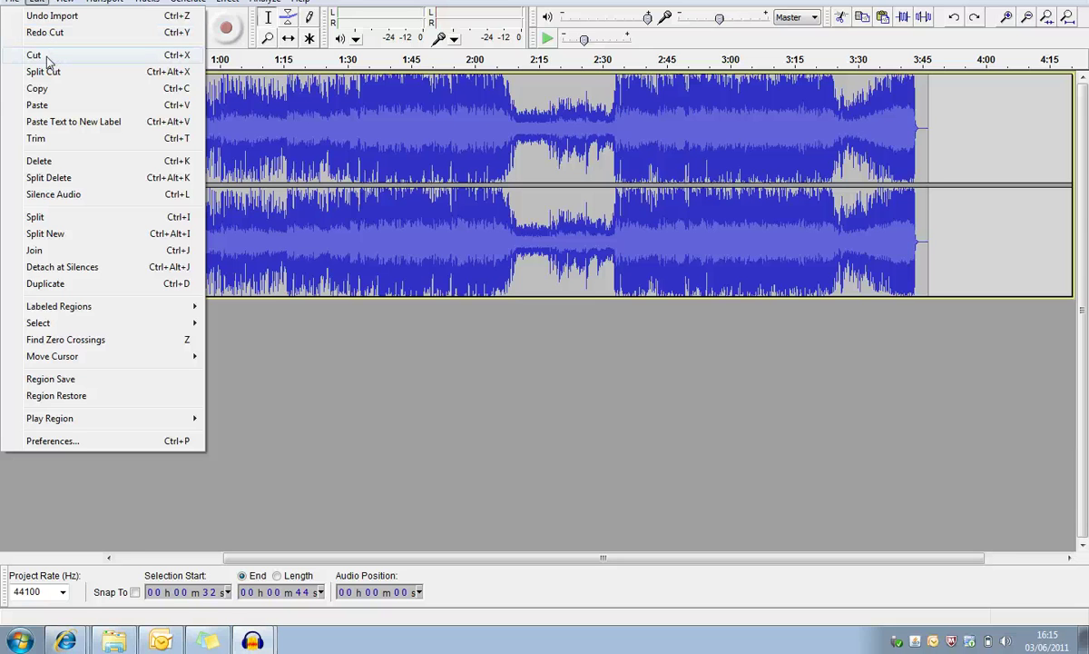
click(47, 89)
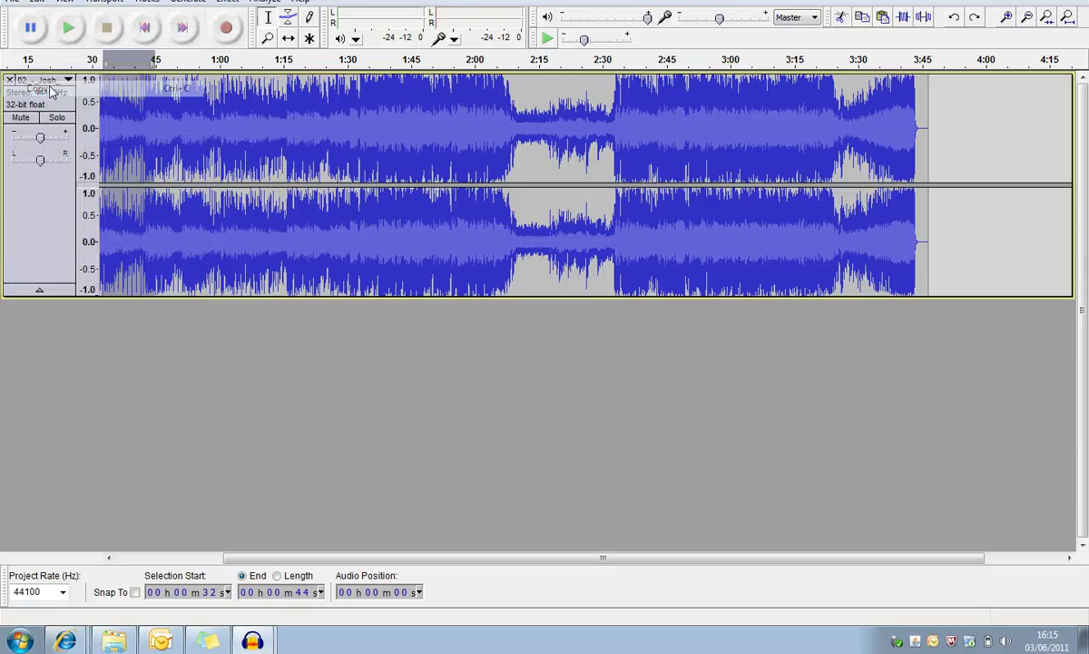
- Back in Motivation Podcast Final, put the cursor at 0:00 and paste the copied Go excerpt
mouse_move(252, 642)
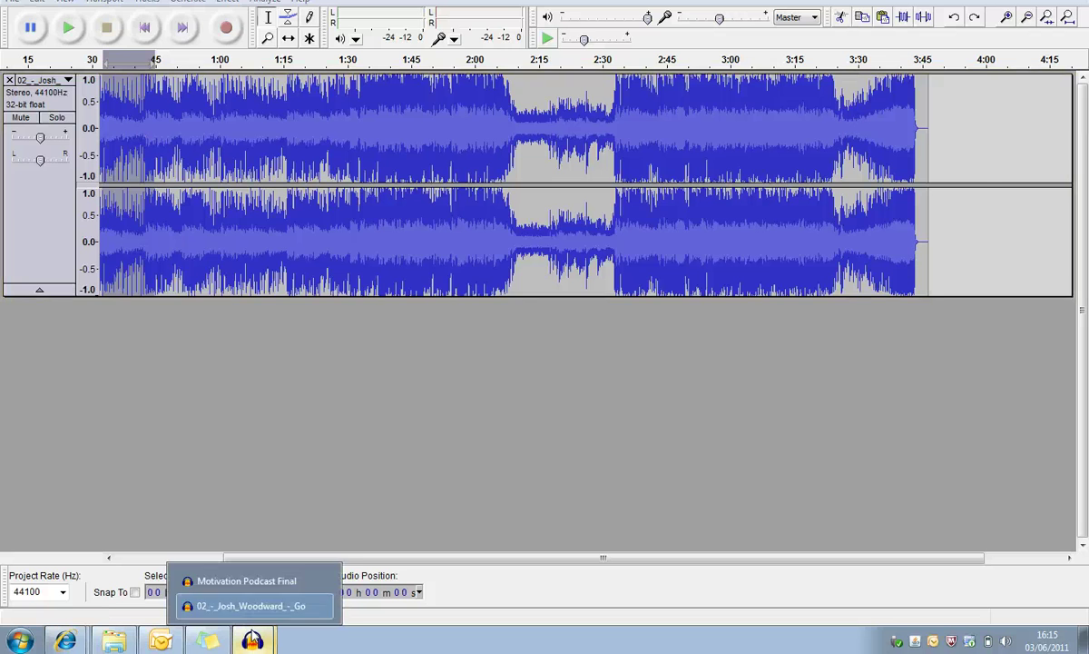
click(247, 583)
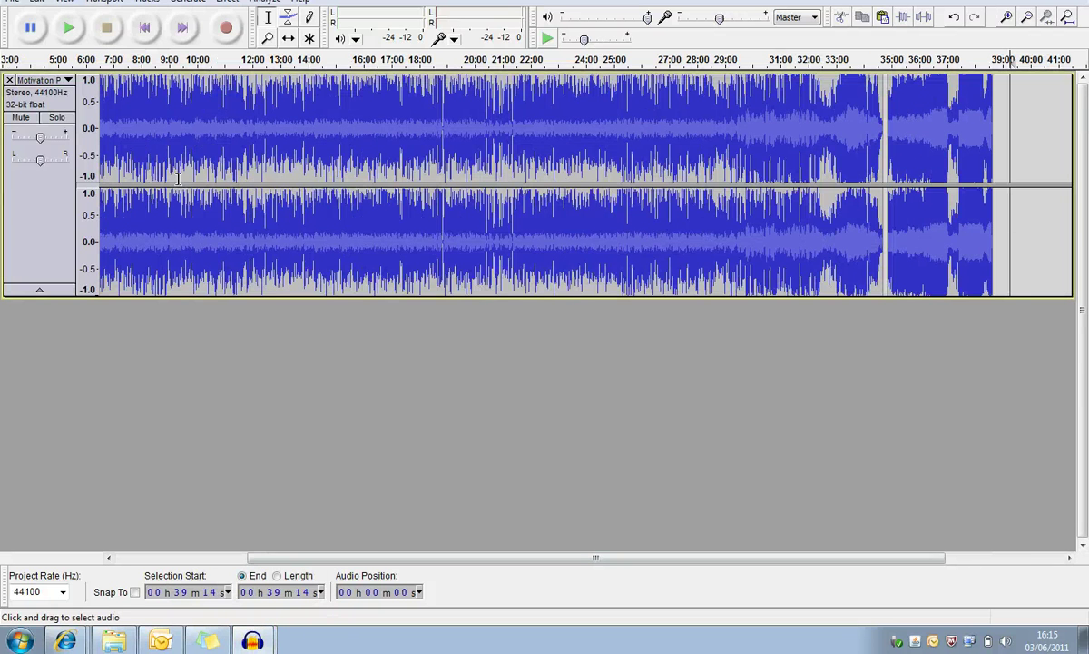
mouse_move(179, 163)
mouse_down()
mouse_move(773, 172)
mouse_move(100, 173)
mouse_move(177, 177)
mouse_up()
double_click(114, 155)
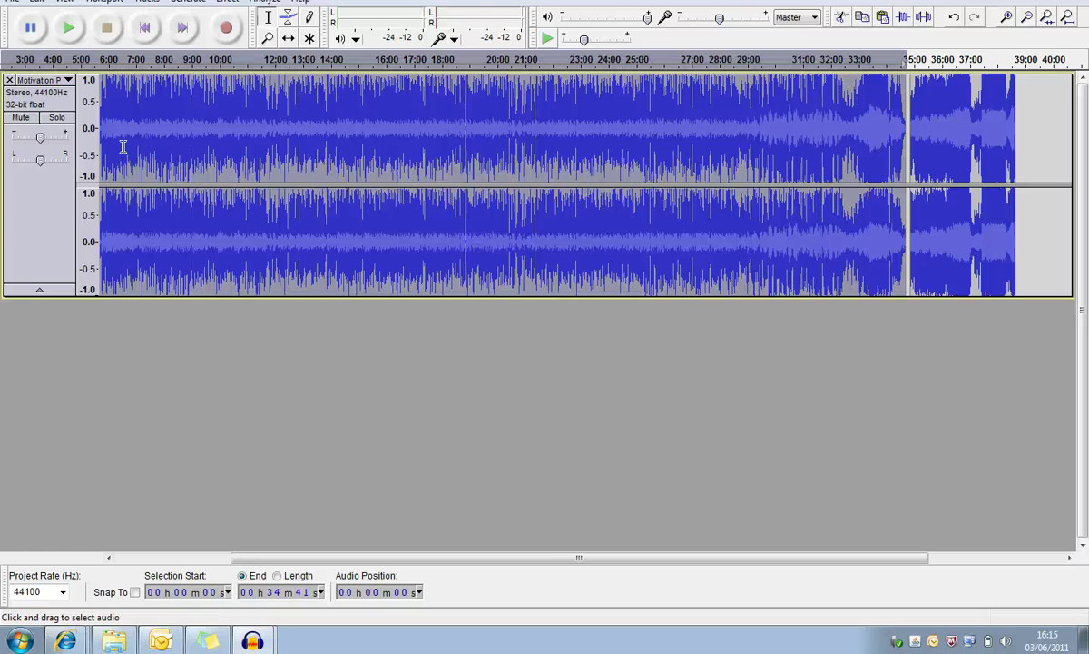
drag(106, 141, 27, 138)
click(103, 128)
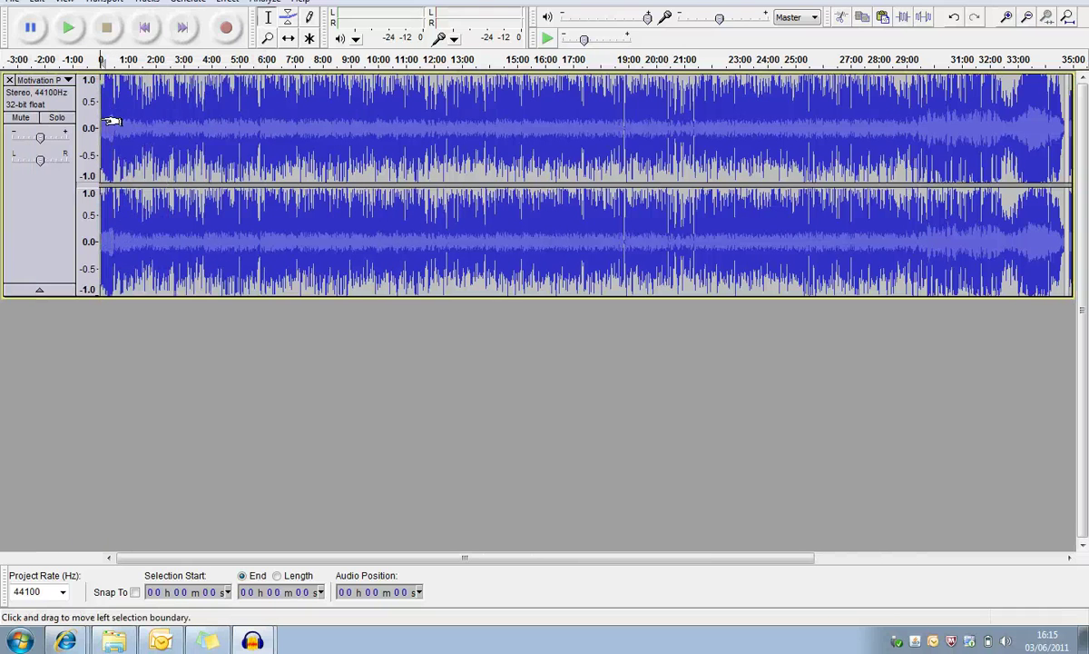
click(35, 3)
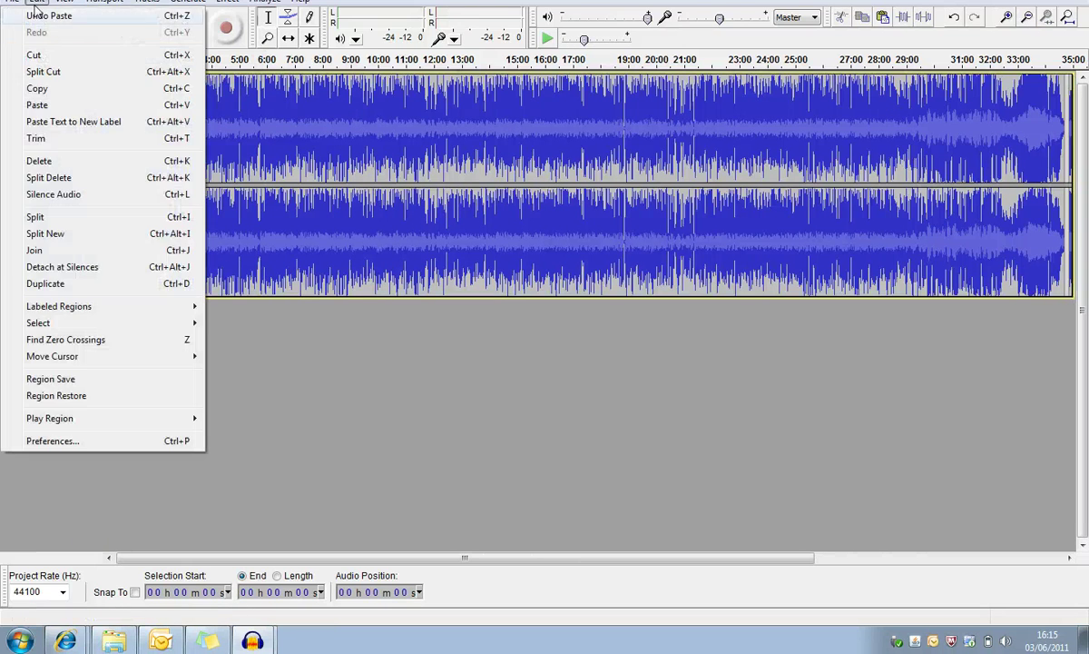
click(53, 105)
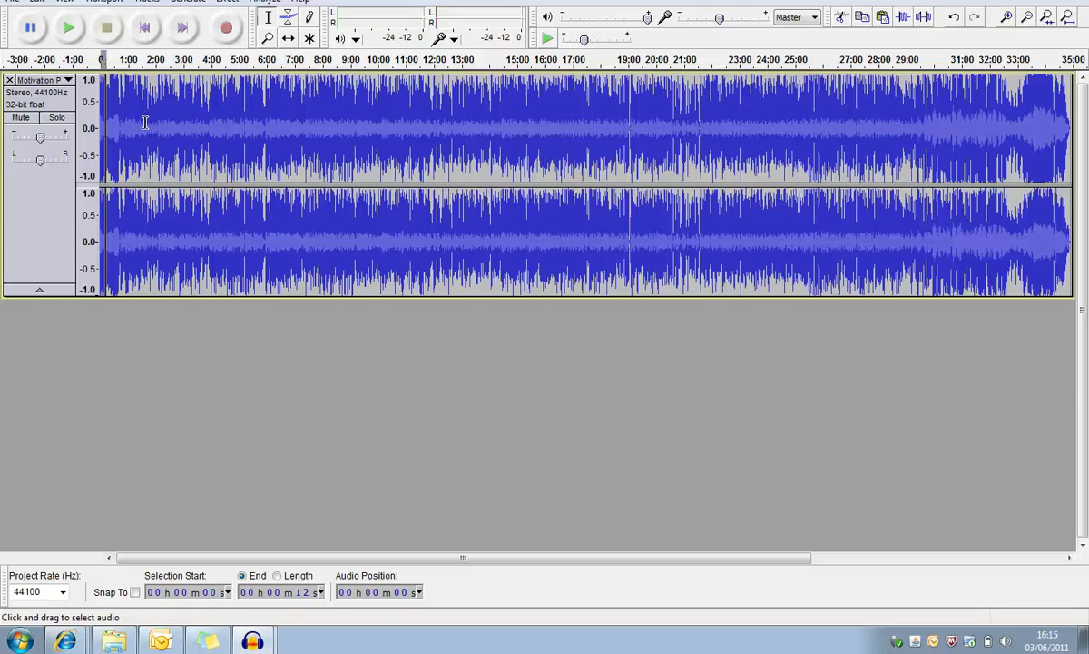
- Back in Jamendo PRO, dismiss the favorites notice and show the Pyraminx track info (111 BPM, 5:31)
mouse_move(66, 641)
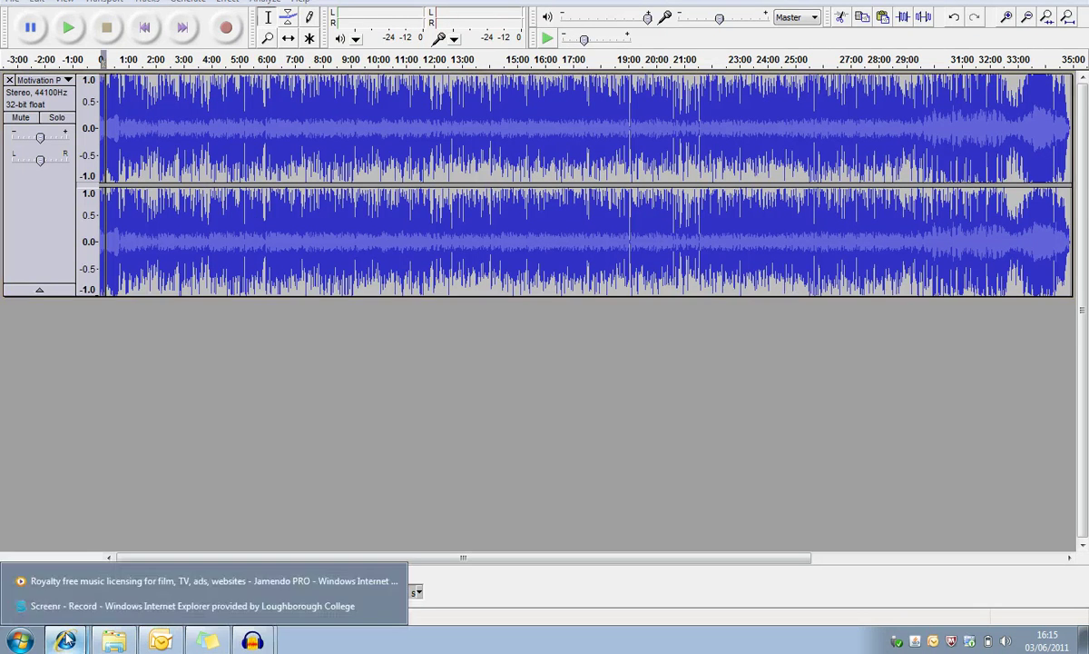
click(75, 585)
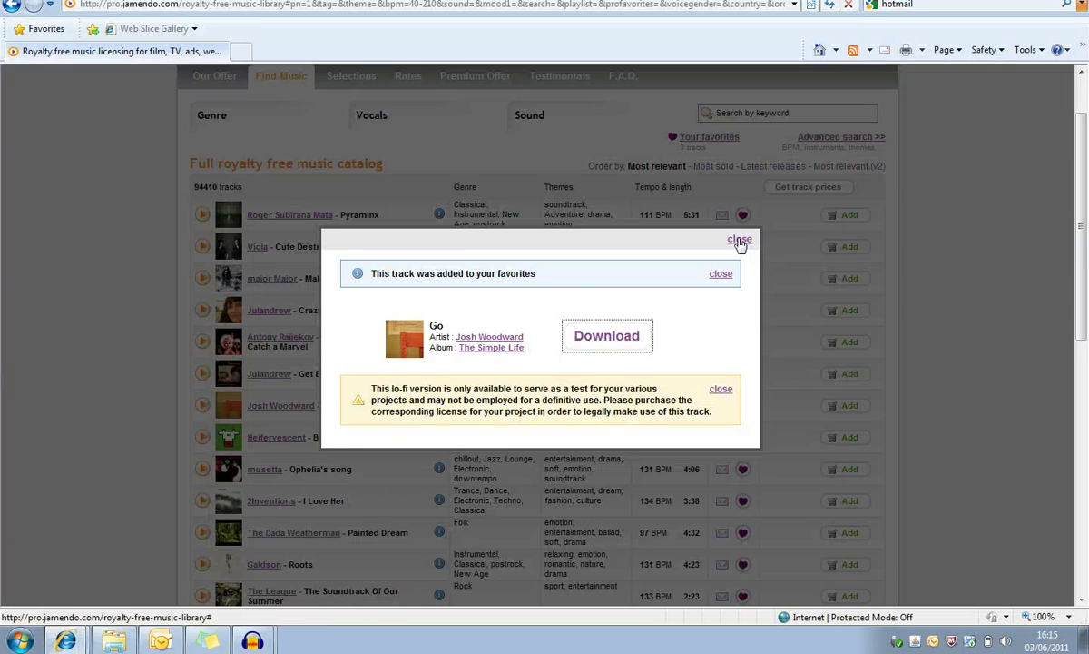
click(740, 241)
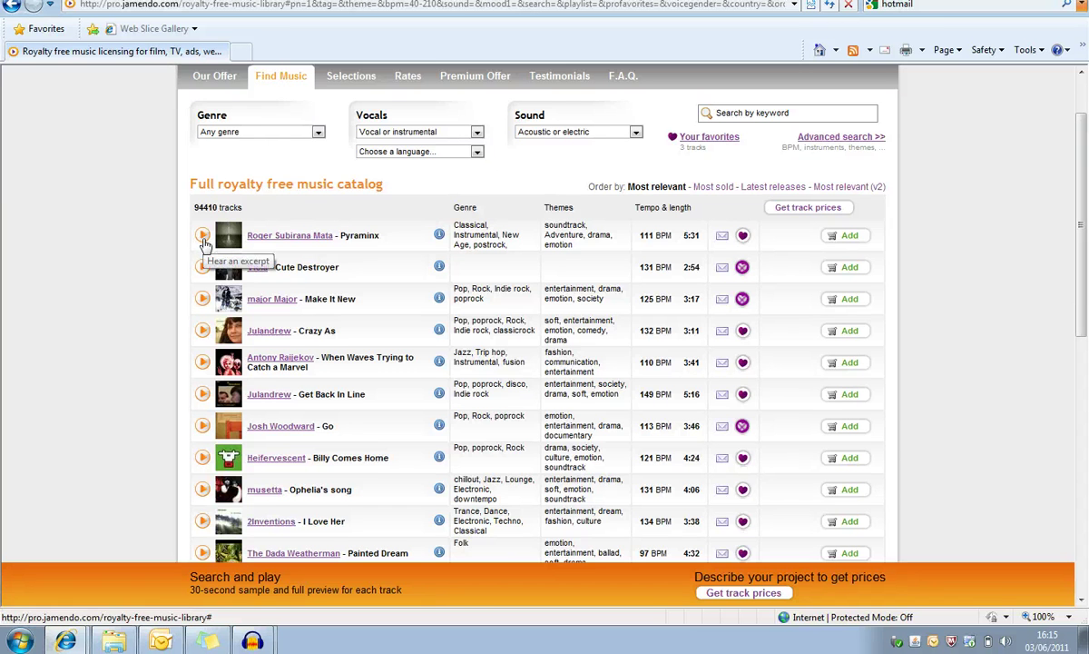
click(440, 236)
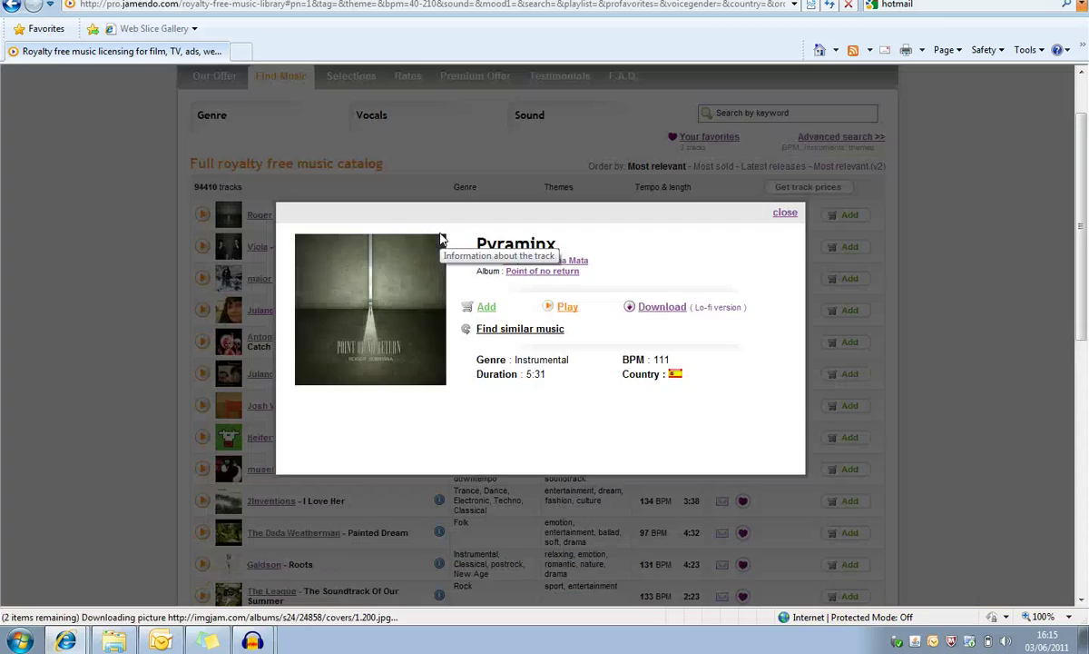